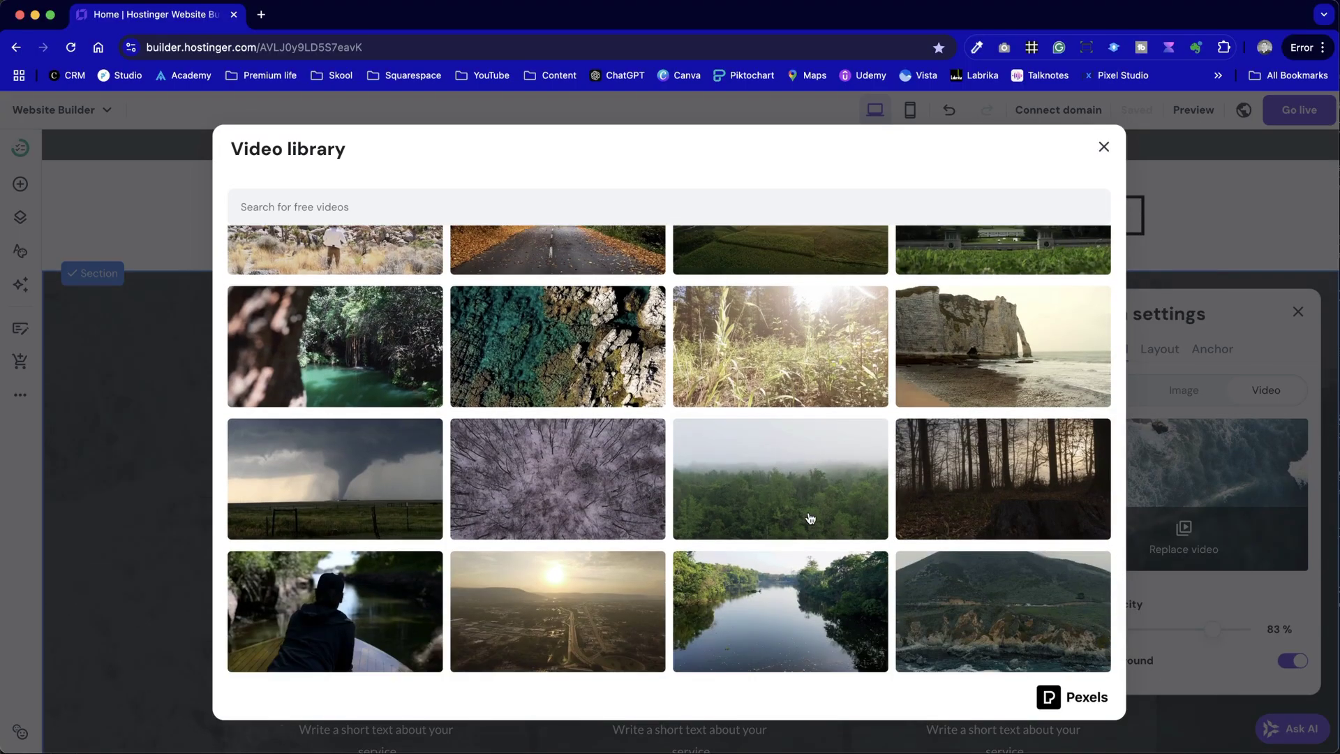
Apply the misty forest stock video as the section background, close Section settings, and browse new section layouts
click(809, 518)
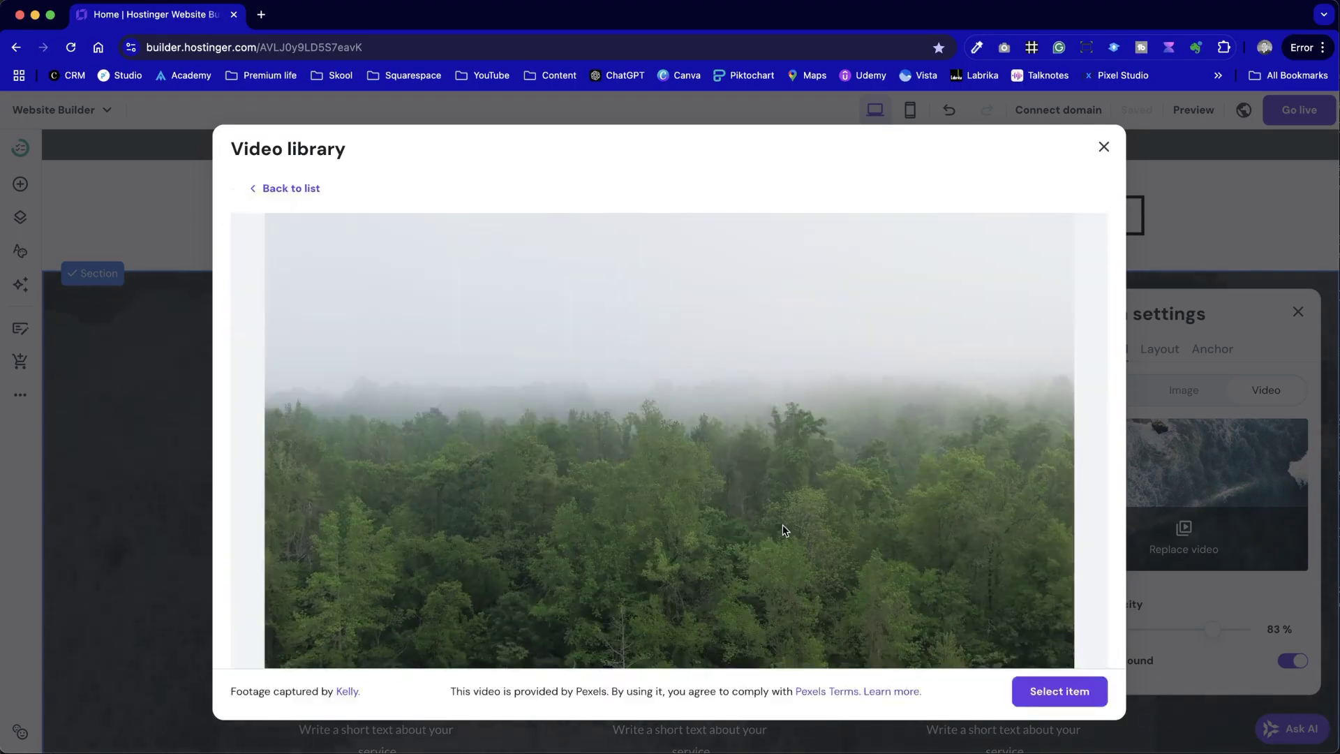
click(1059, 691)
click(995, 636)
scroll(884, 393, up, 3)
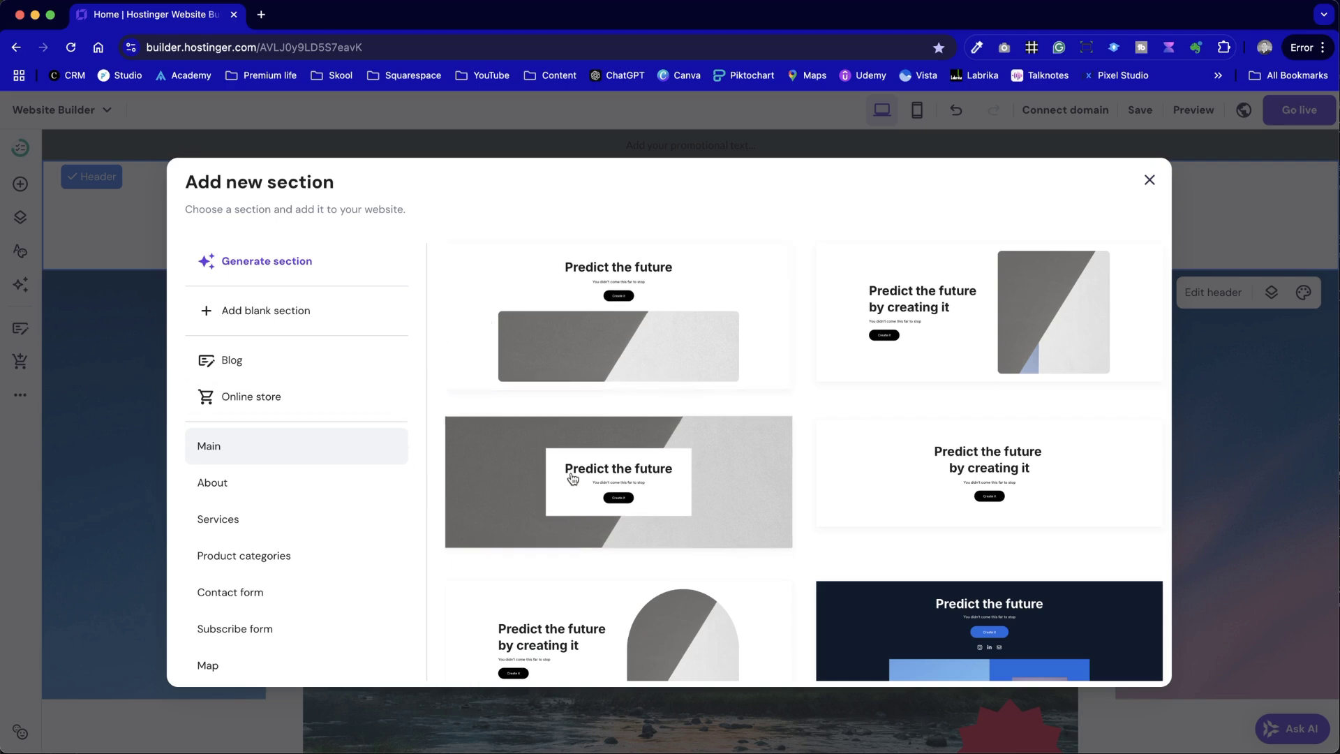
scroll(564, 332, down, 15)
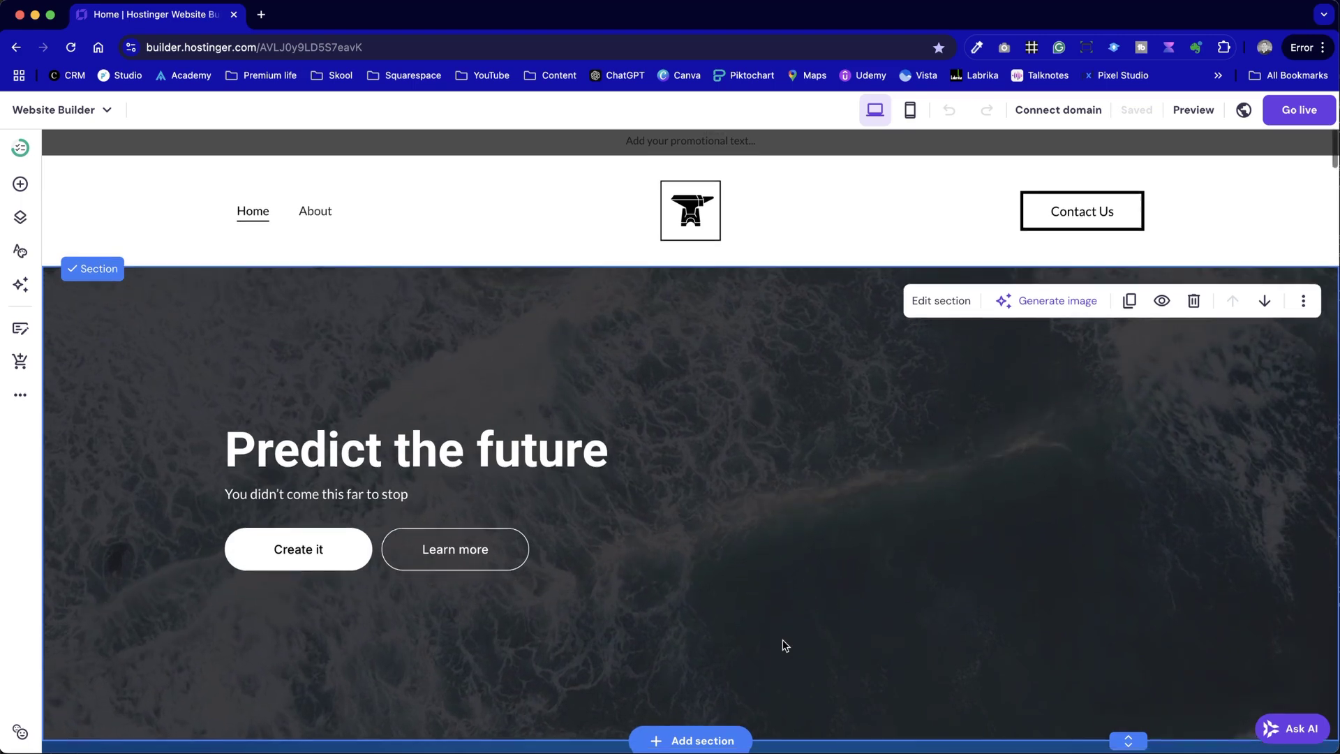
Scroll the page to look over the 'Predict the future' hero section
scroll(783, 641, down, 2)
scroll(783, 641, up, 2)
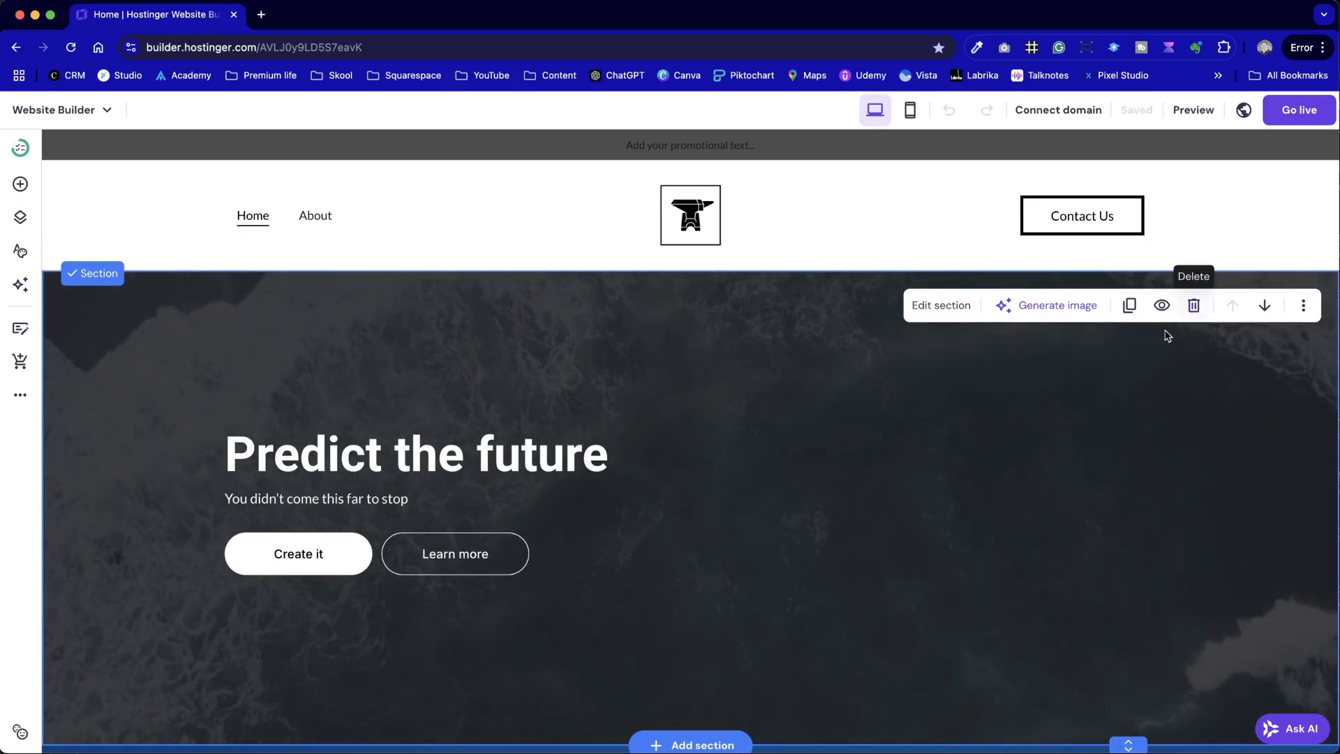
Delete the 'Predict the future' hero and add the purple three-service-card layout below the header
click(1194, 307)
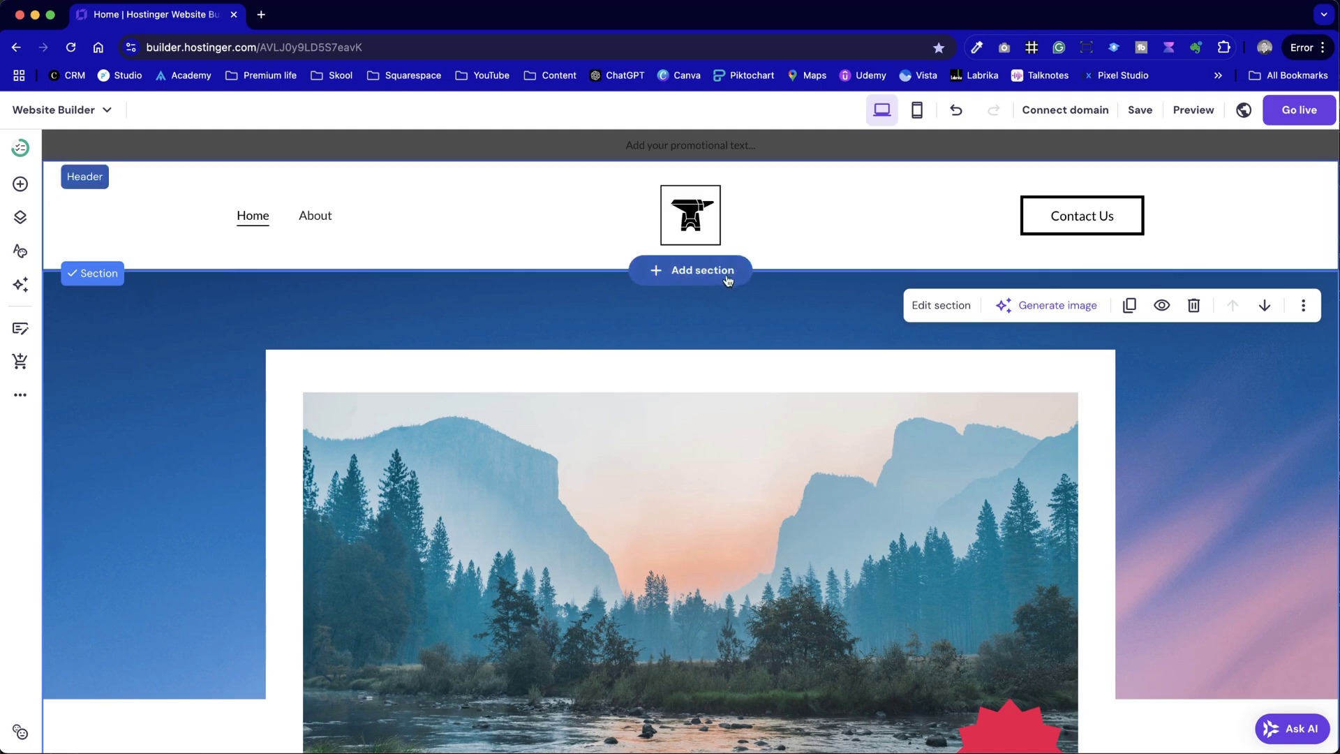
click(685, 277)
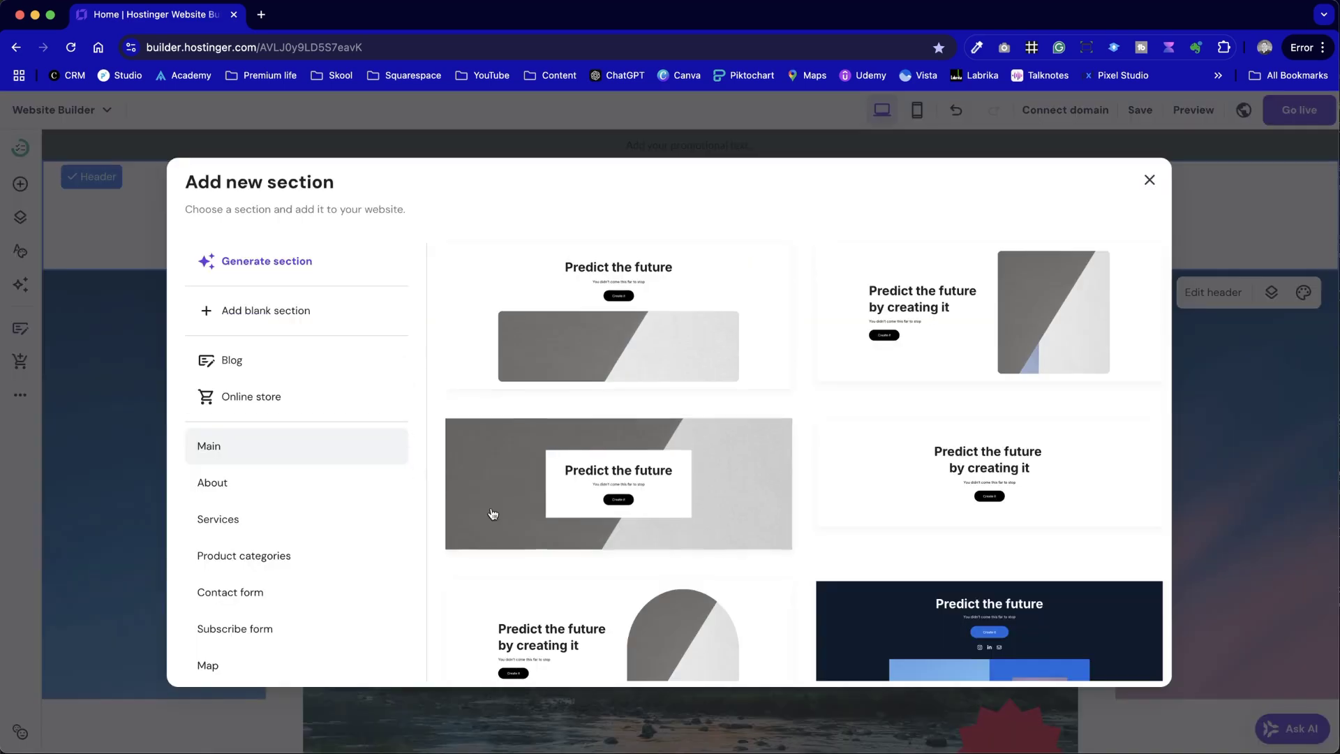
scroll(567, 332, down, 4)
scroll(565, 330, down, 5)
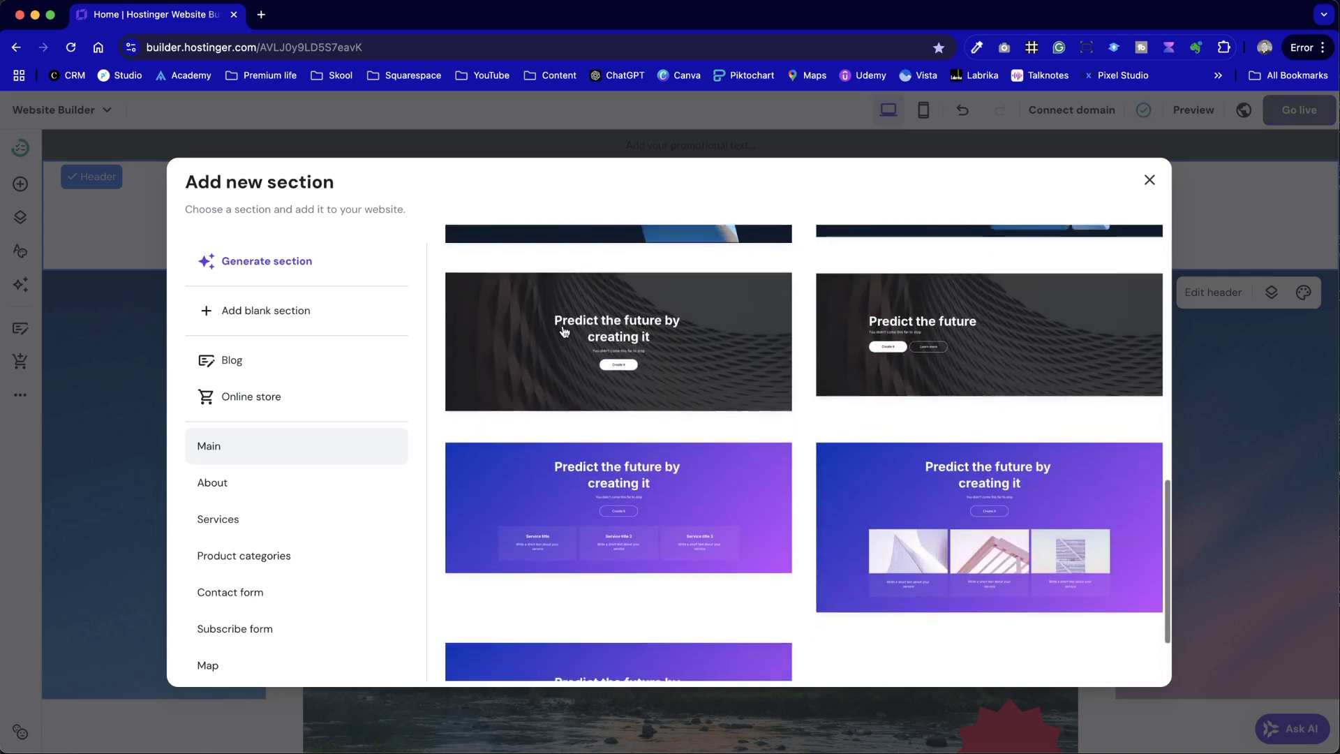
scroll(565, 331, up, 1)
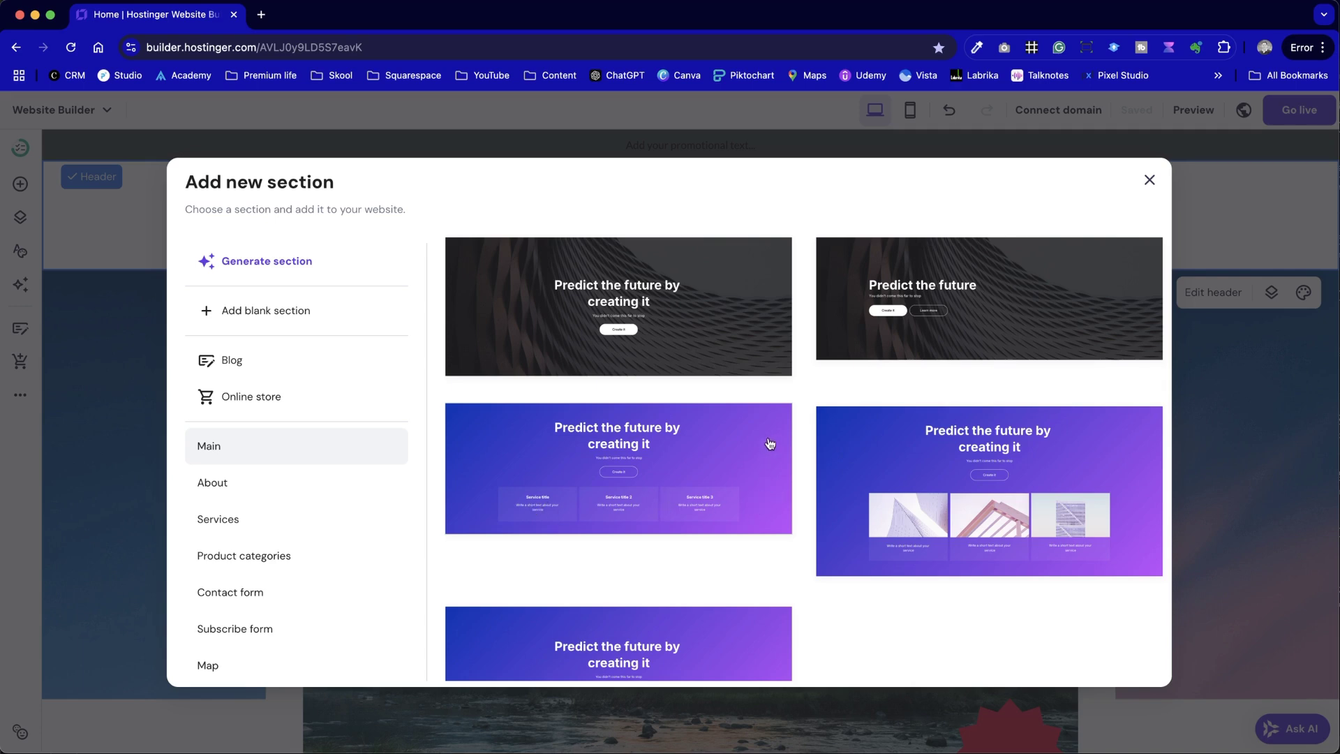
click(768, 438)
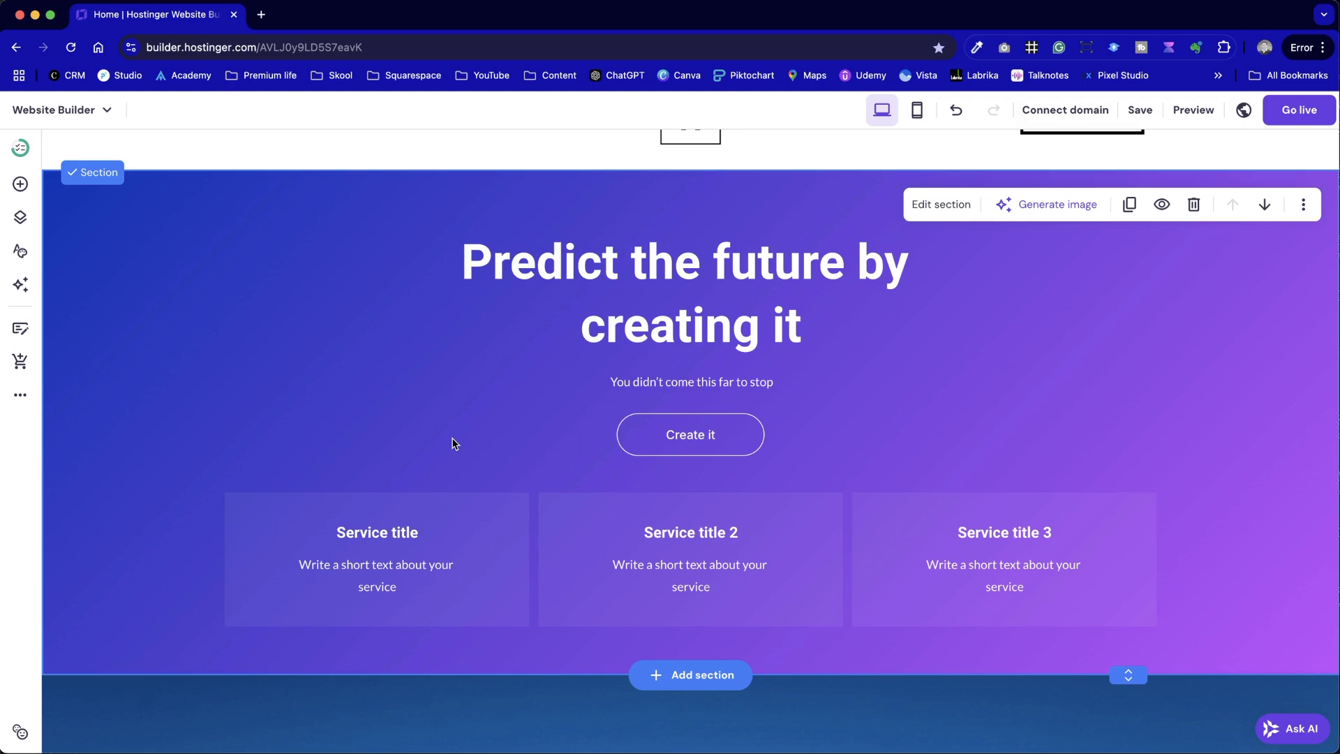
Drag the purple section's height handle down to add space below the three service cards
scroll(454, 443, up, 2)
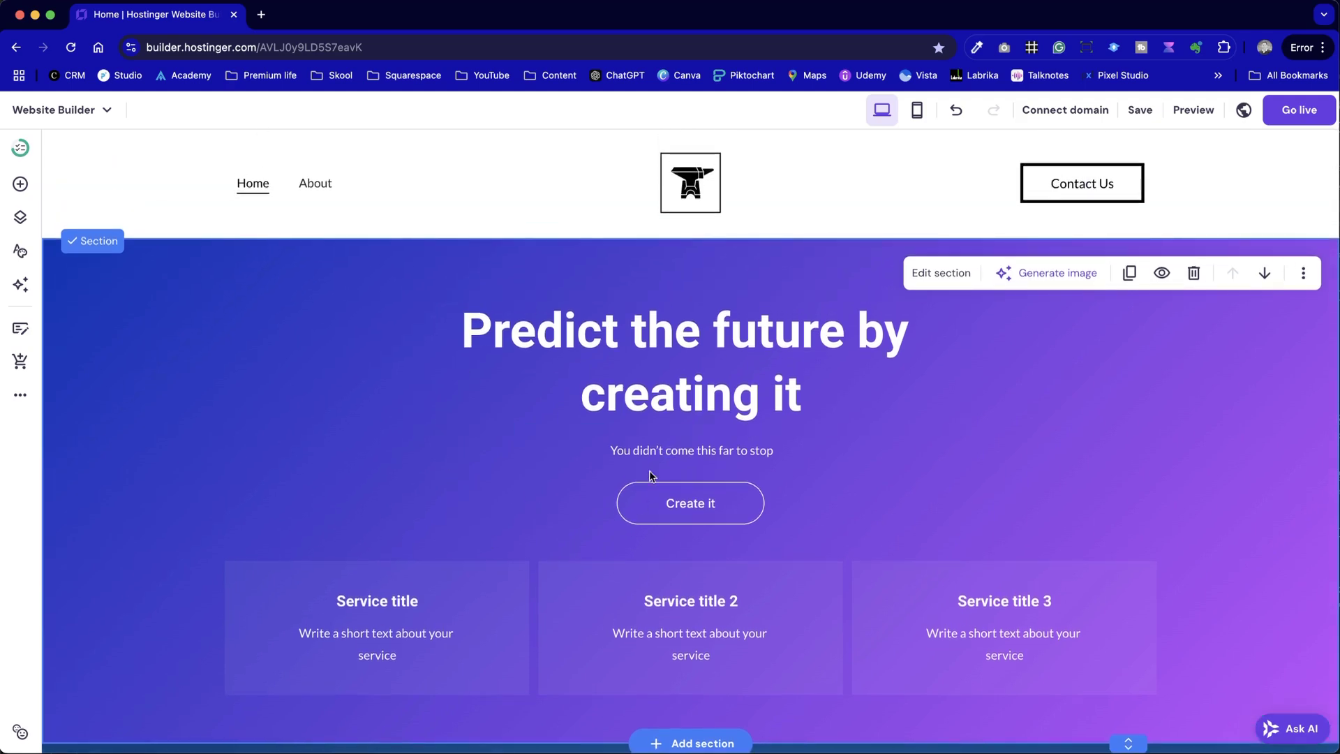
scroll(677, 493, down, 2)
mouse_move(1128, 657)
mouse_down()
mouse_move(1114, 747)
mouse_move(1125, 628)
mouse_move(1126, 660)
mouse_up()
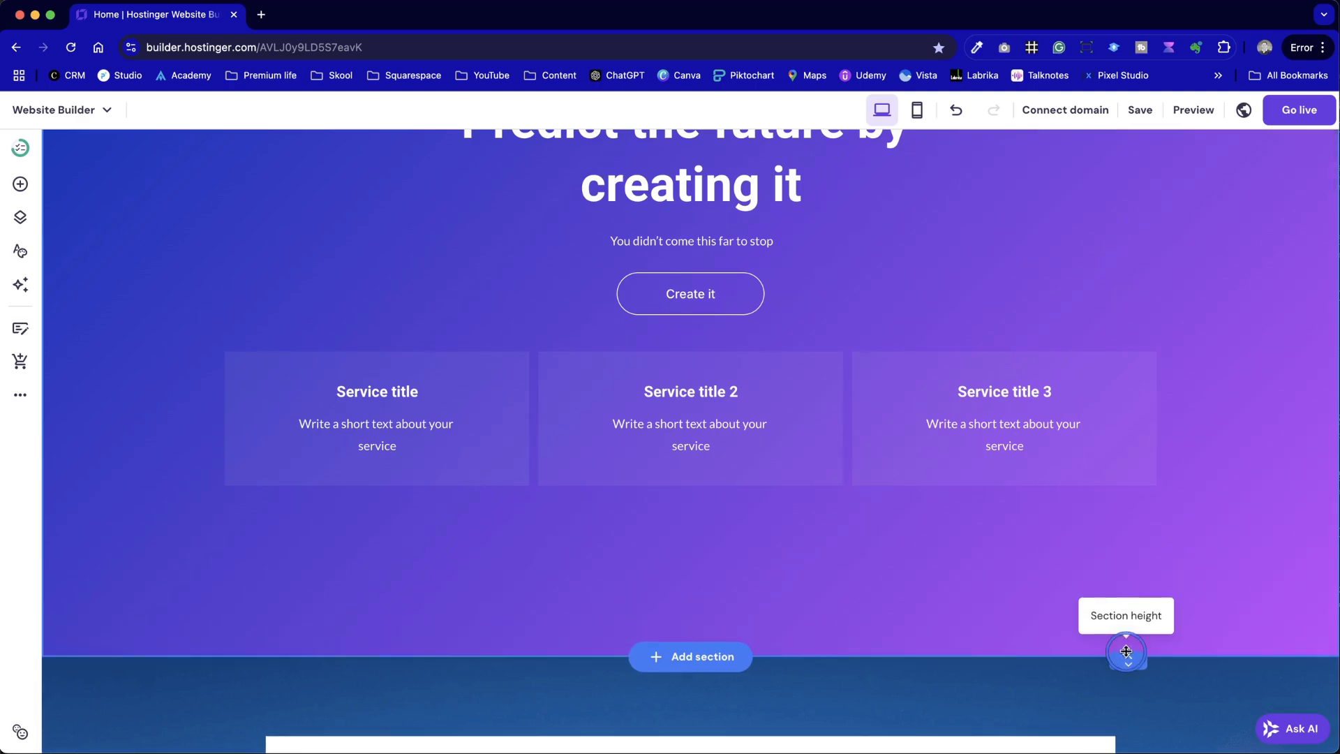
scroll(1117, 585, up, 4)
scroll(1116, 585, down, 2)
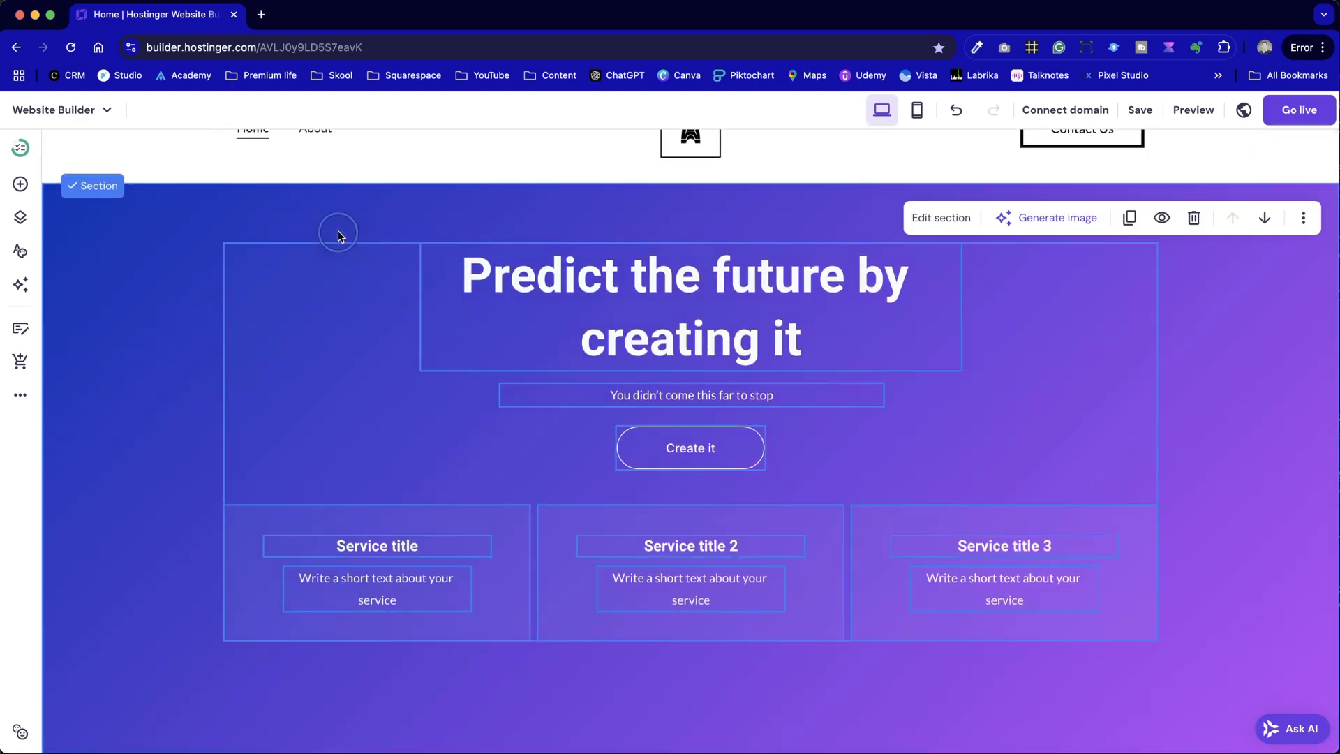
drag(652, 309, 656, 372)
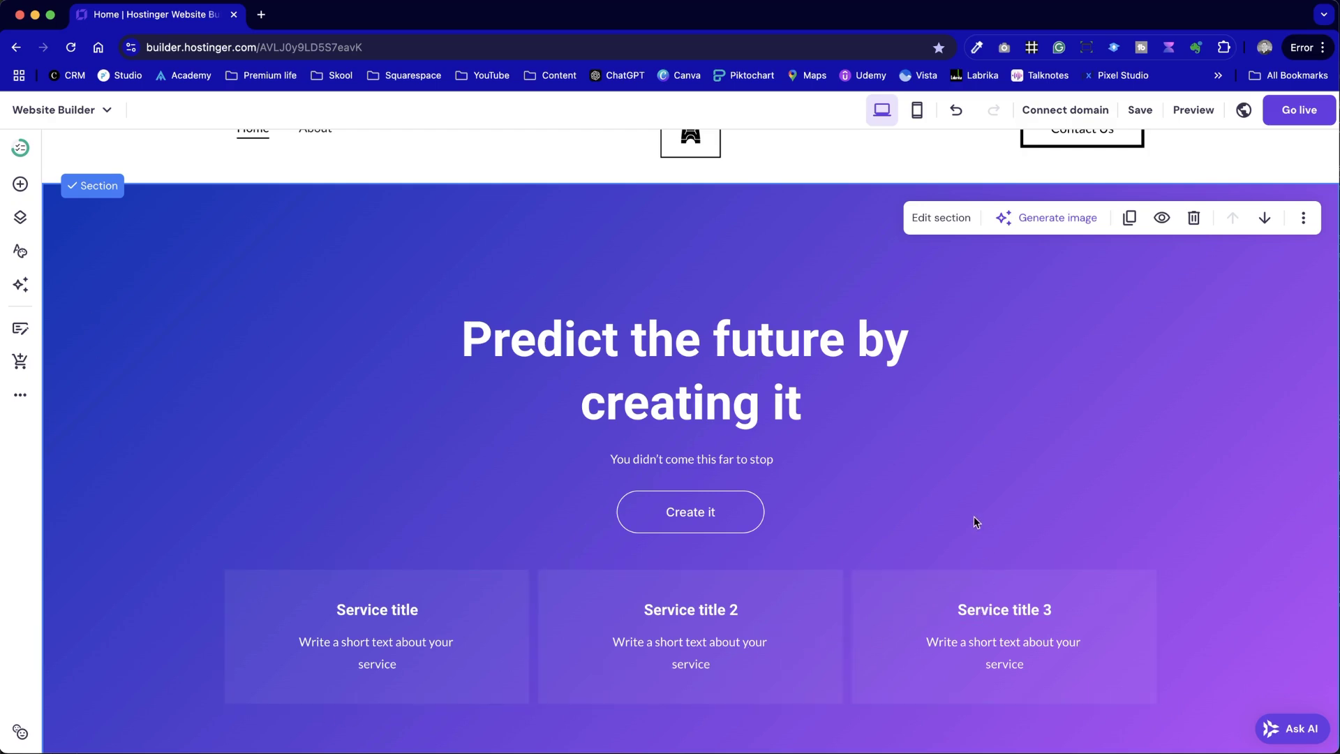
scroll(975, 522, down, 1)
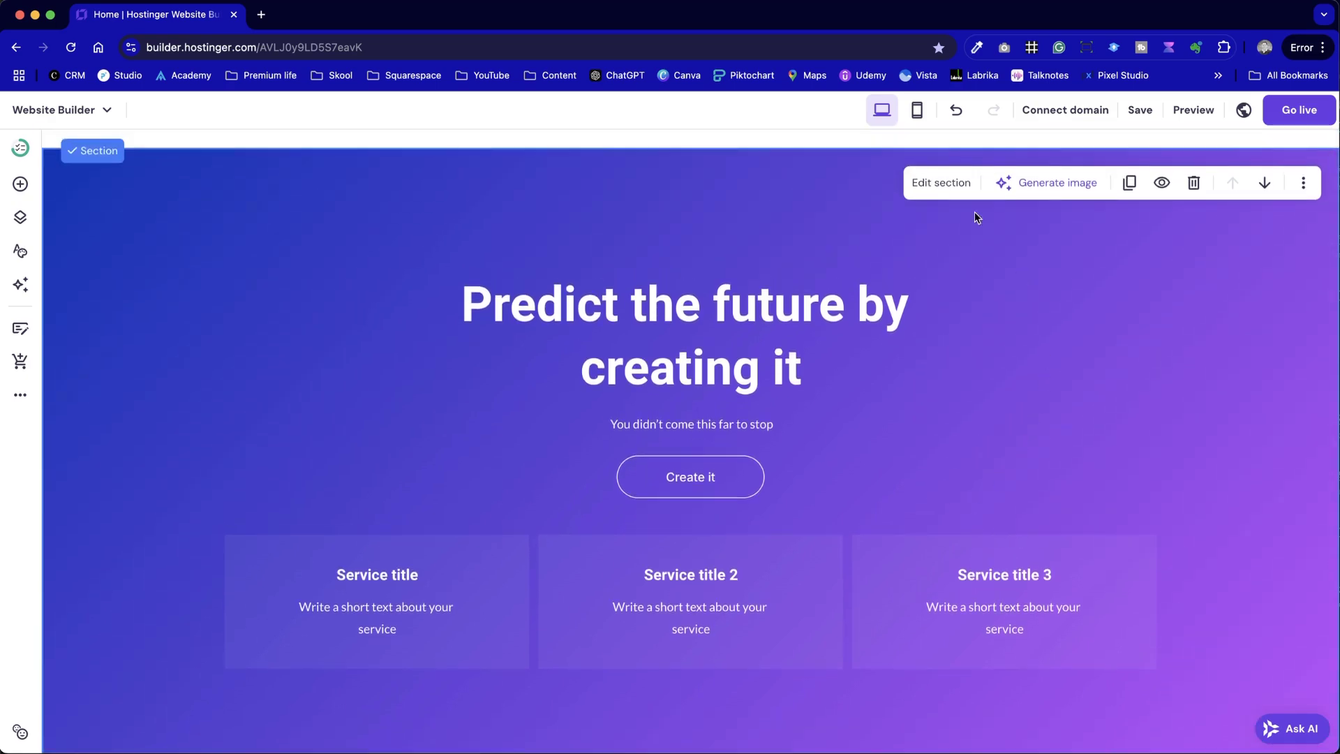
Switch the purple section's background to the ocean video with a dark overlay at about 76%
click(925, 187)
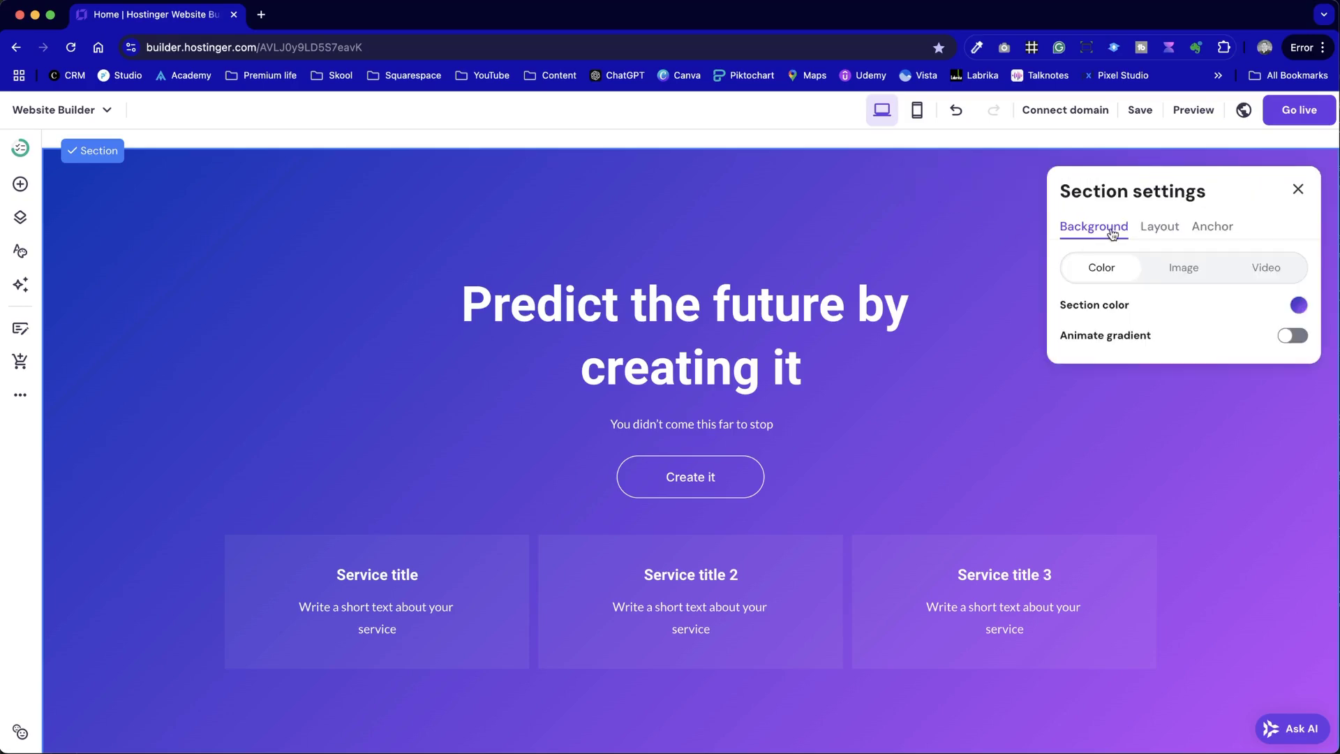
click(1266, 268)
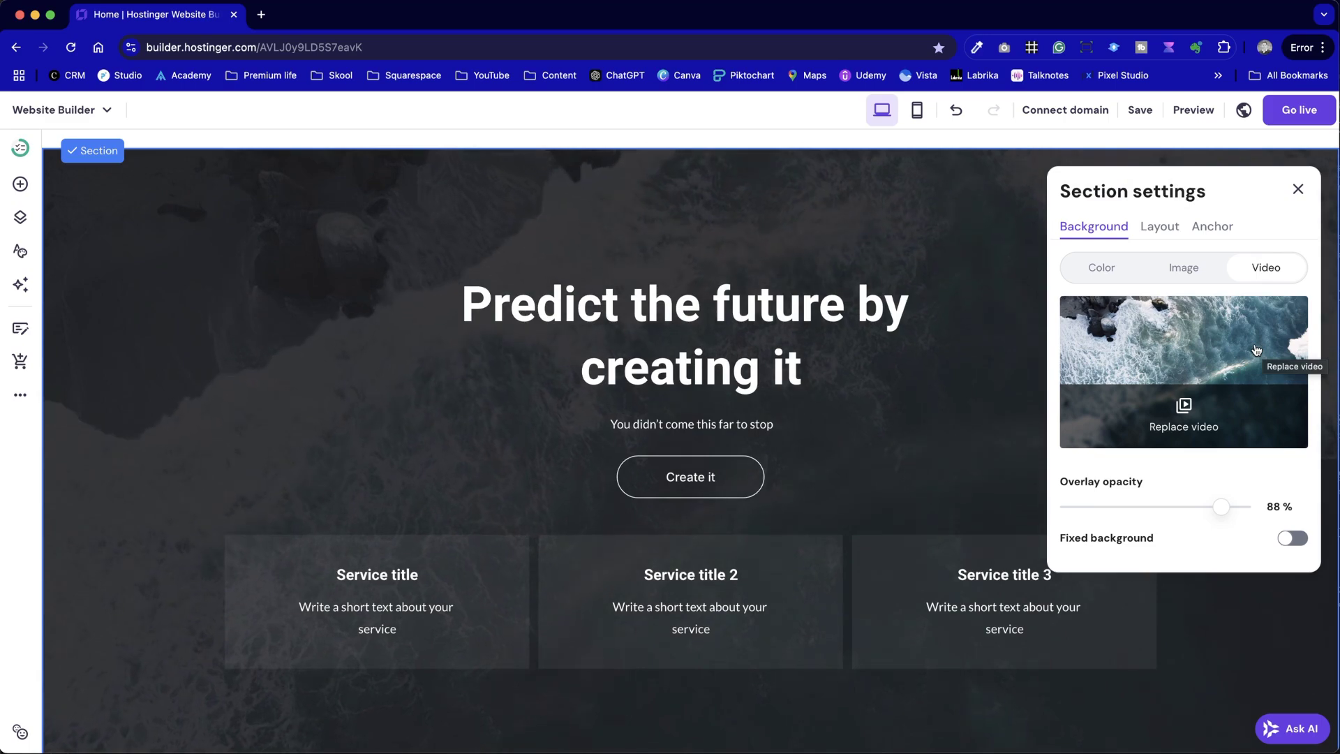
mouse_move(1220, 506)
mouse_down()
mouse_move(1060, 504)
mouse_move(1200, 492)
mouse_up()
scroll(1193, 451, down, 5)
scroll(1193, 450, up, 4)
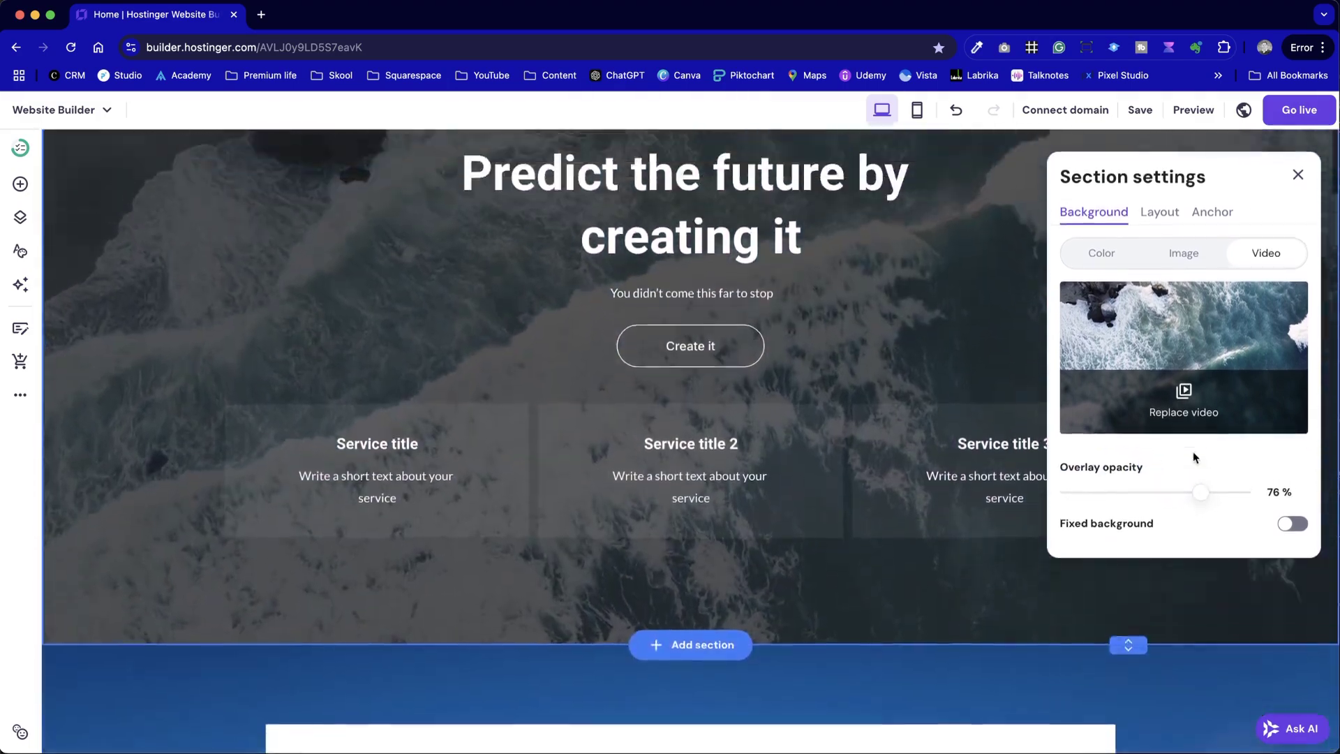
Try a red plain-colour background, then switch the section back to the ocean video
click(1107, 250)
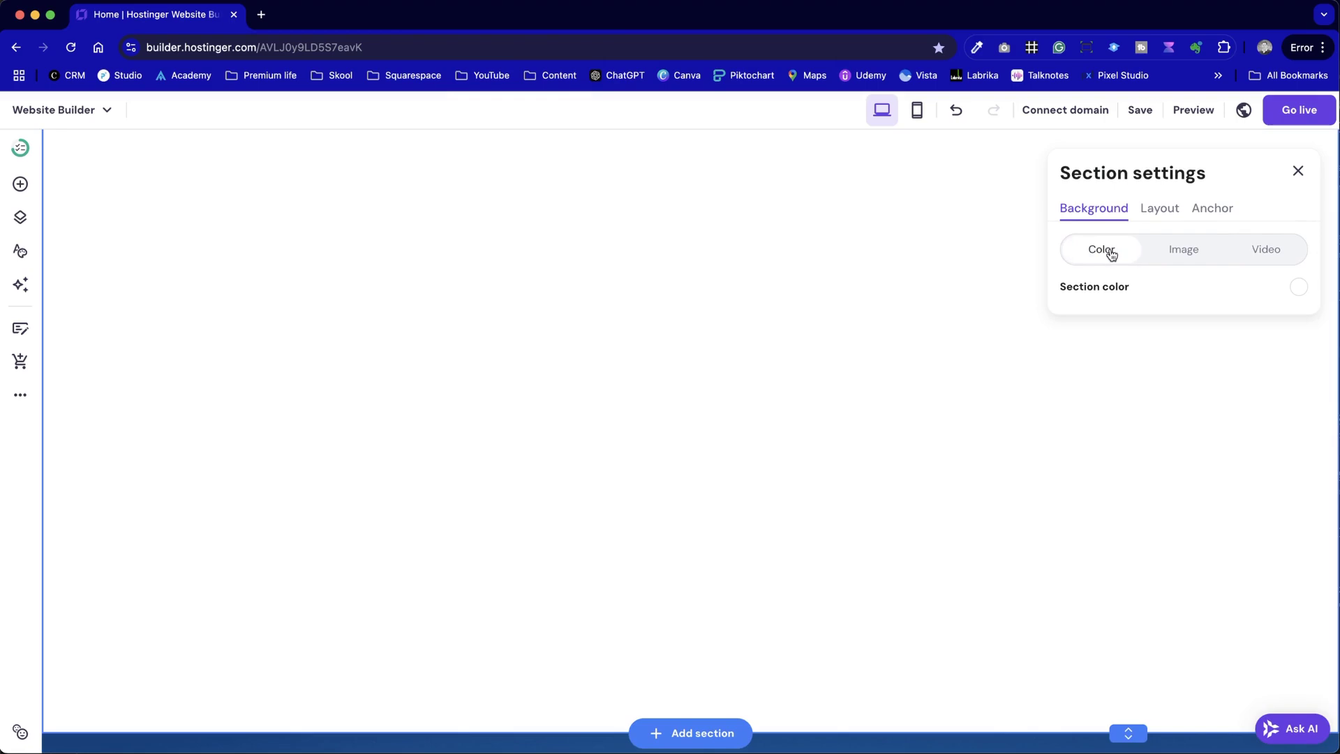
click(1299, 288)
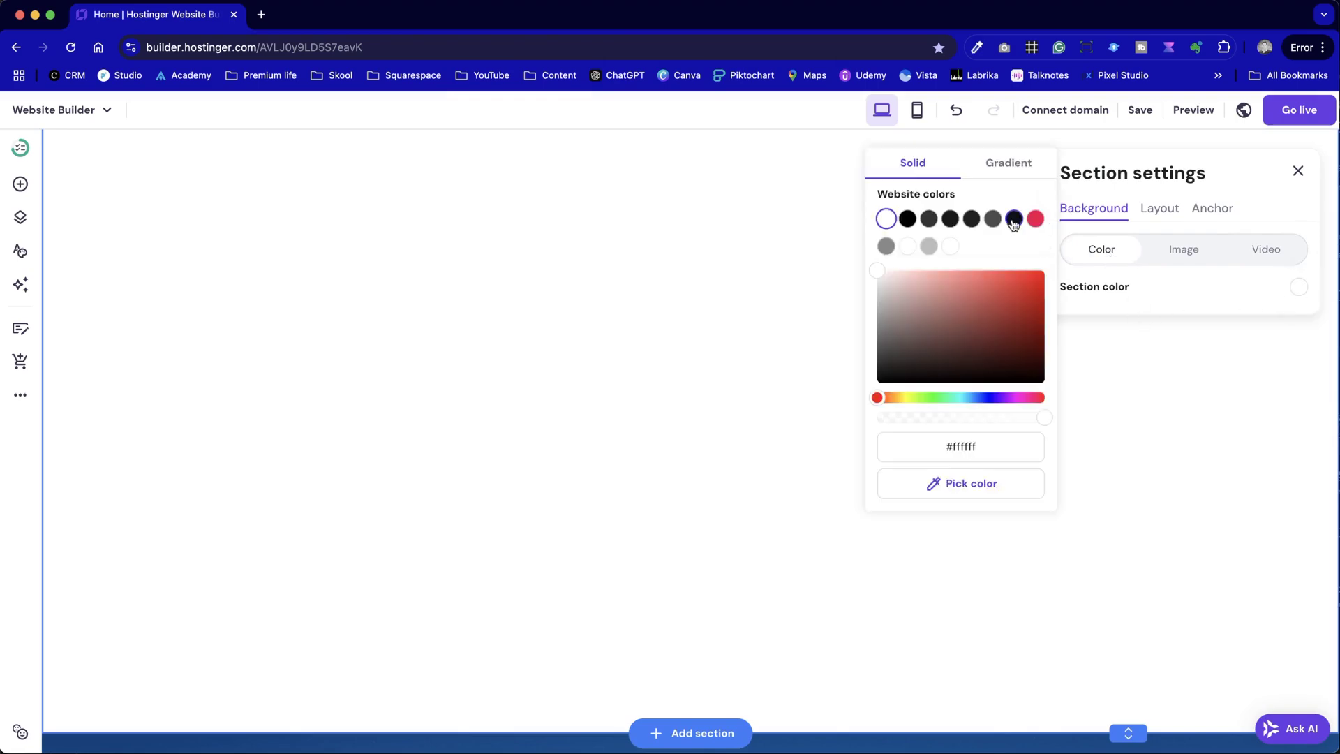
click(1036, 219)
click(1266, 250)
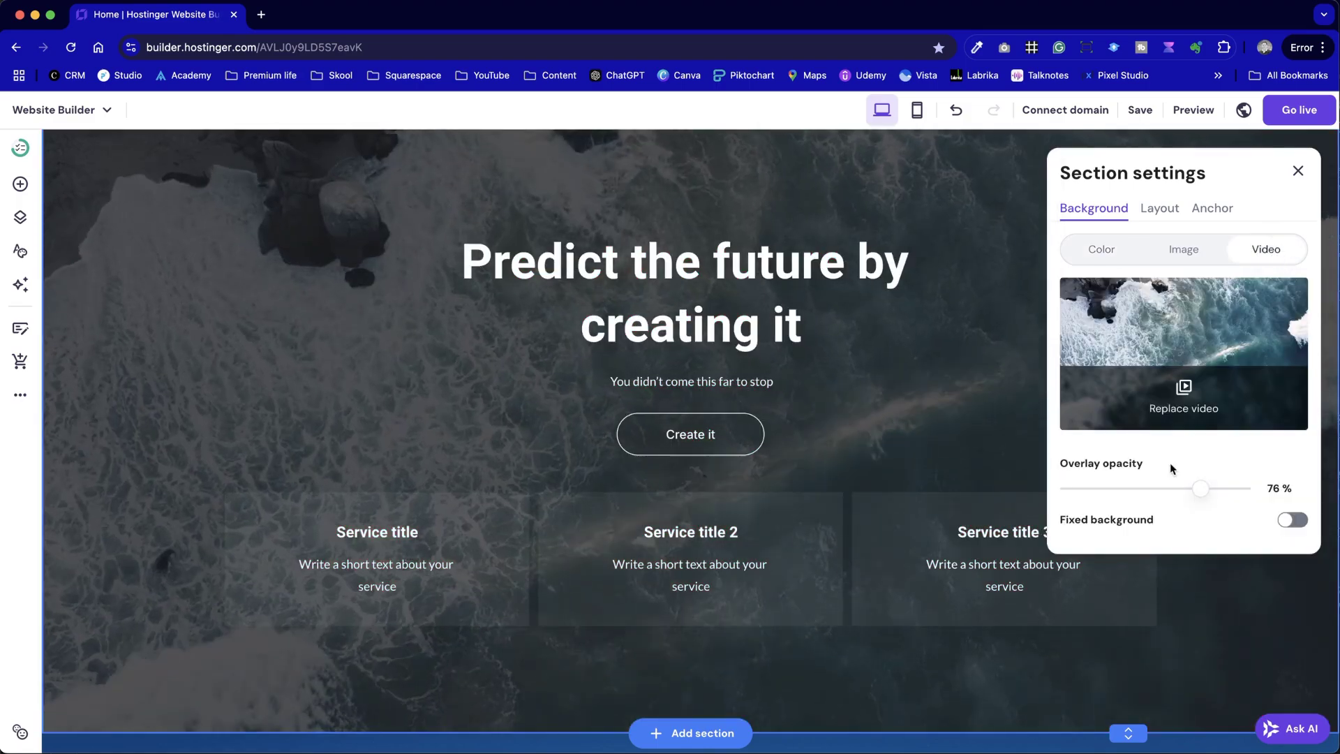
Raise the video overlay opacity to 83%
mouse_move(1194, 487)
mouse_down()
mouse_move(1079, 486)
mouse_move(1208, 487)
mouse_up()
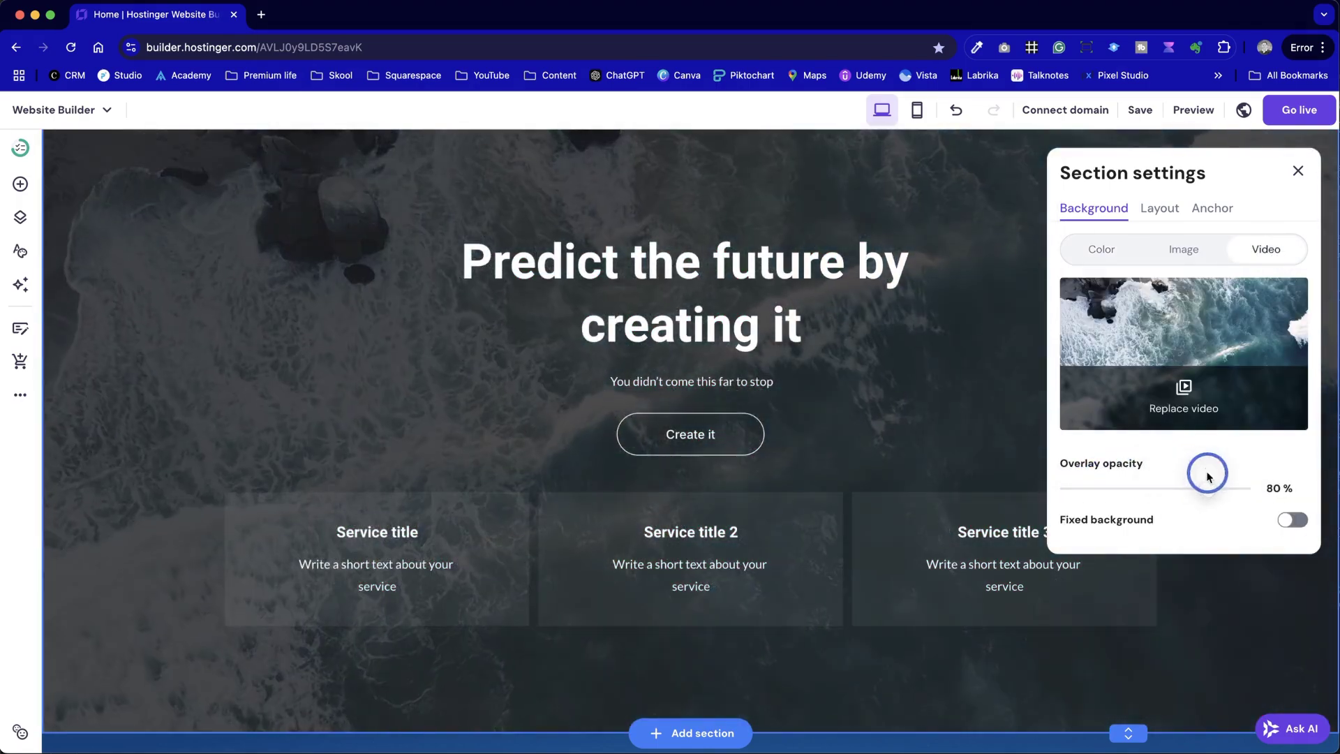
scroll(1208, 478, down, 3)
scroll(1208, 478, up, 3)
scroll(1209, 479, down, 1)
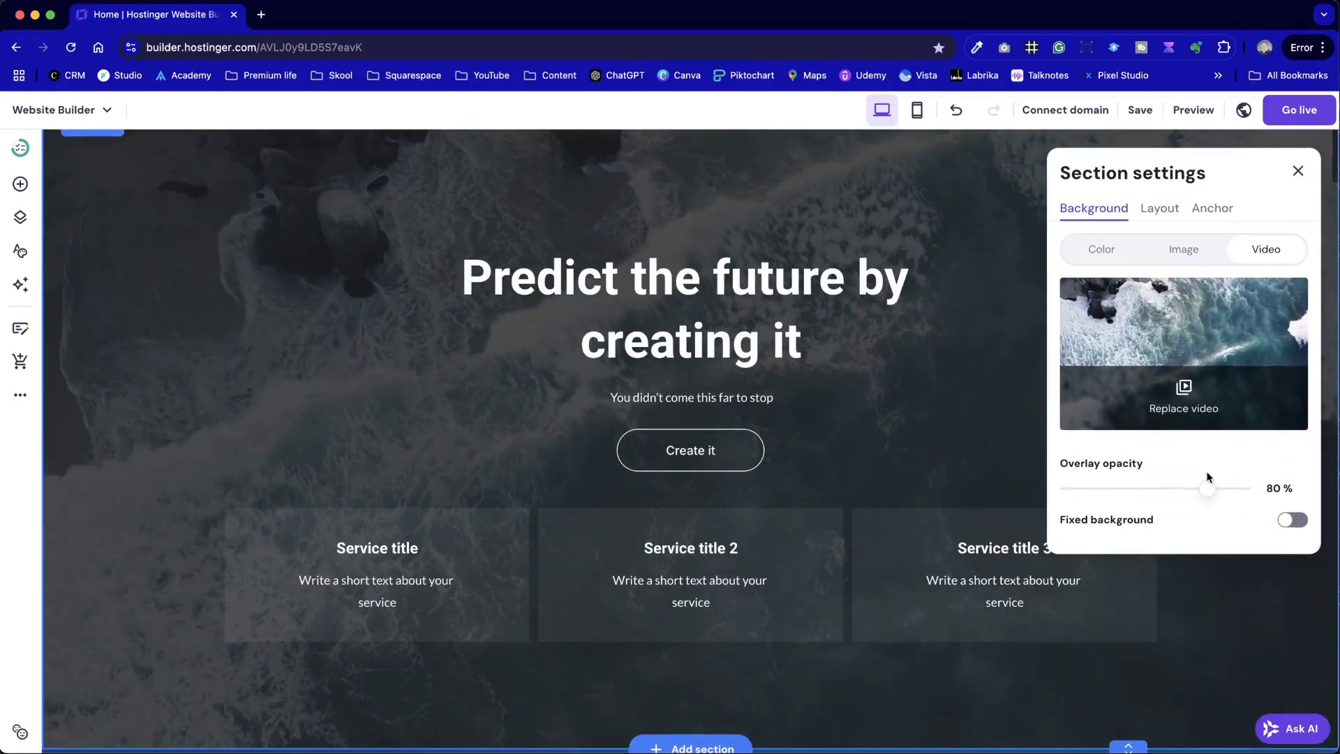
mouse_move(1211, 490)
mouse_down()
mouse_move(1236, 489)
mouse_move(1213, 492)
mouse_up()
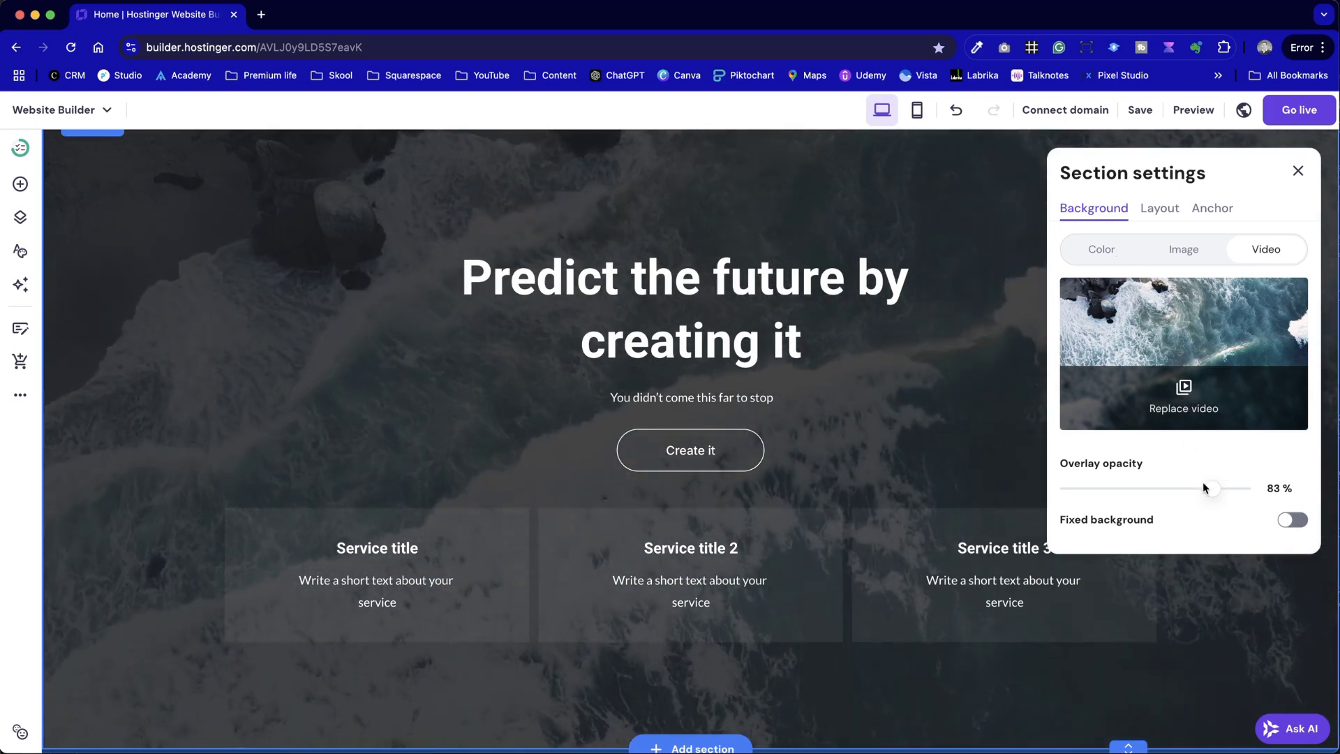
Turn on Fixed background so the video stays put while the page scrolls
click(1284, 516)
scroll(851, 444, down, 3)
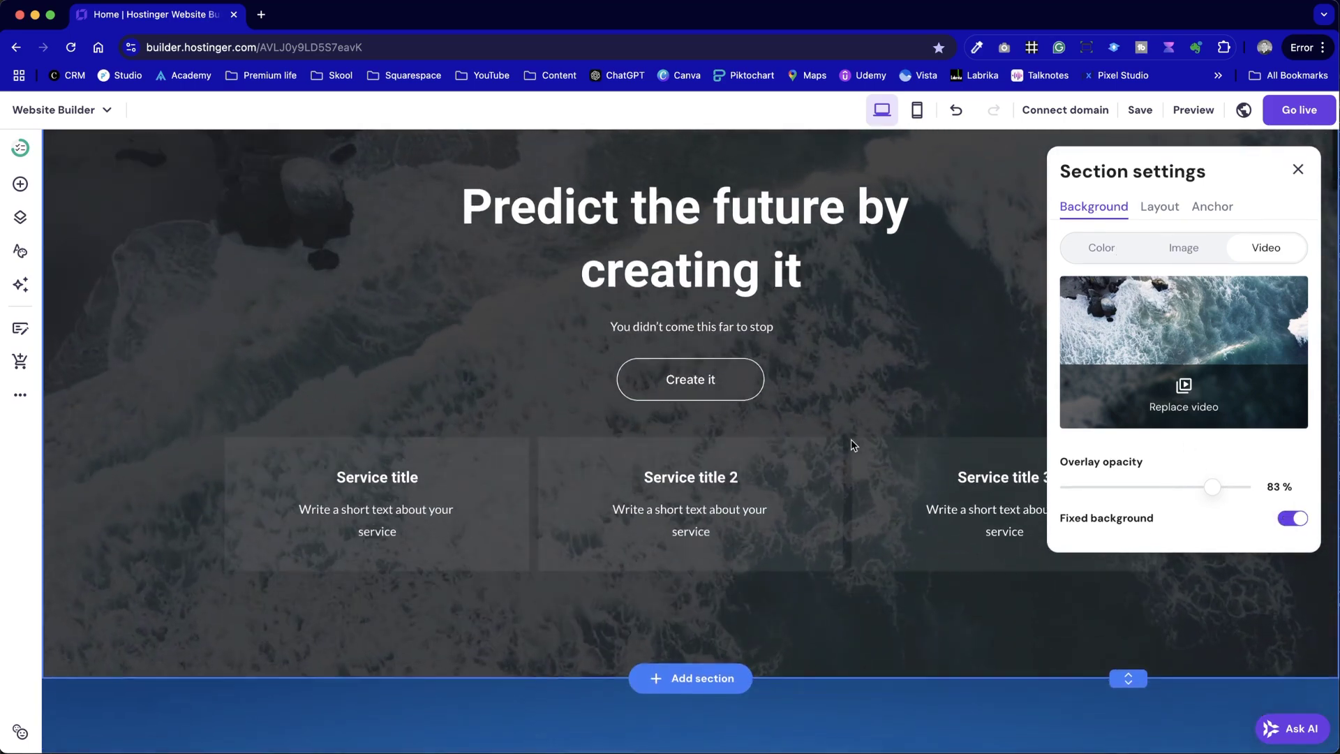
scroll(852, 443, up, 4)
scroll(852, 441, down, 2)
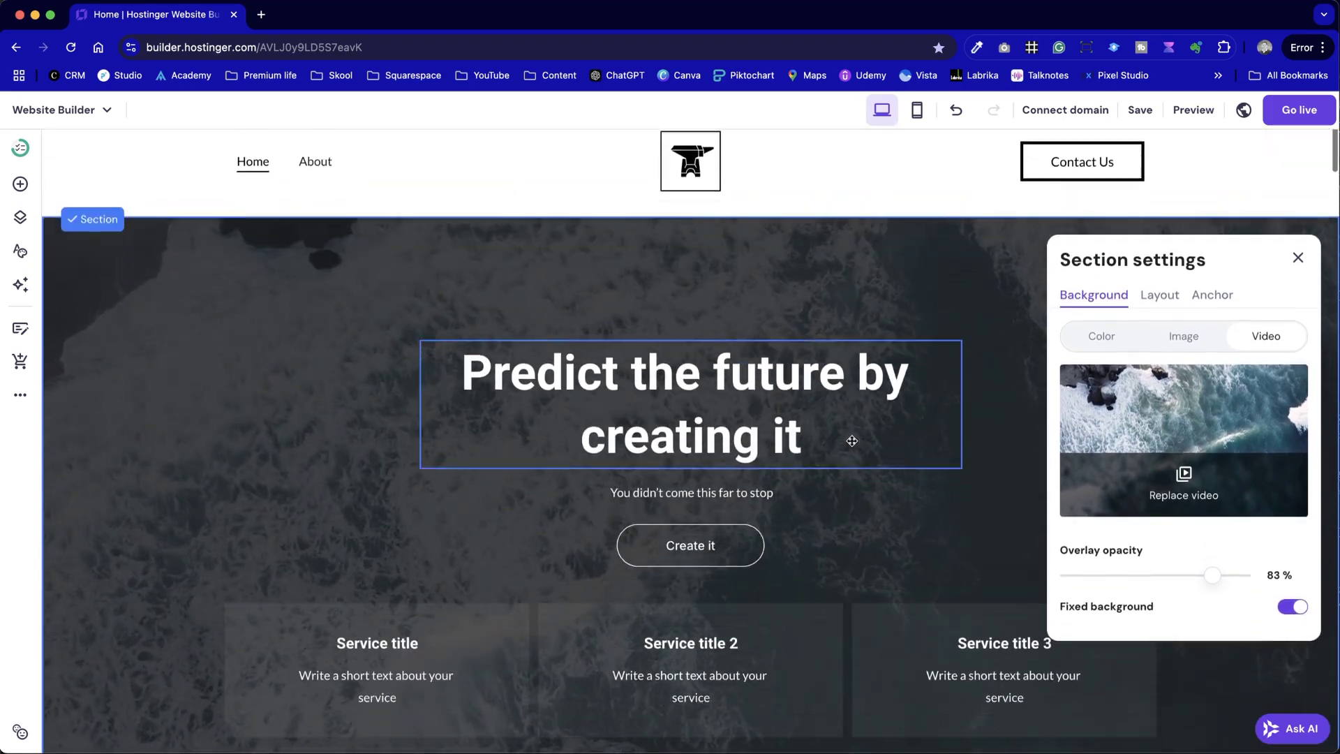
scroll(852, 441, down, 2)
scroll(851, 438, up, 3)
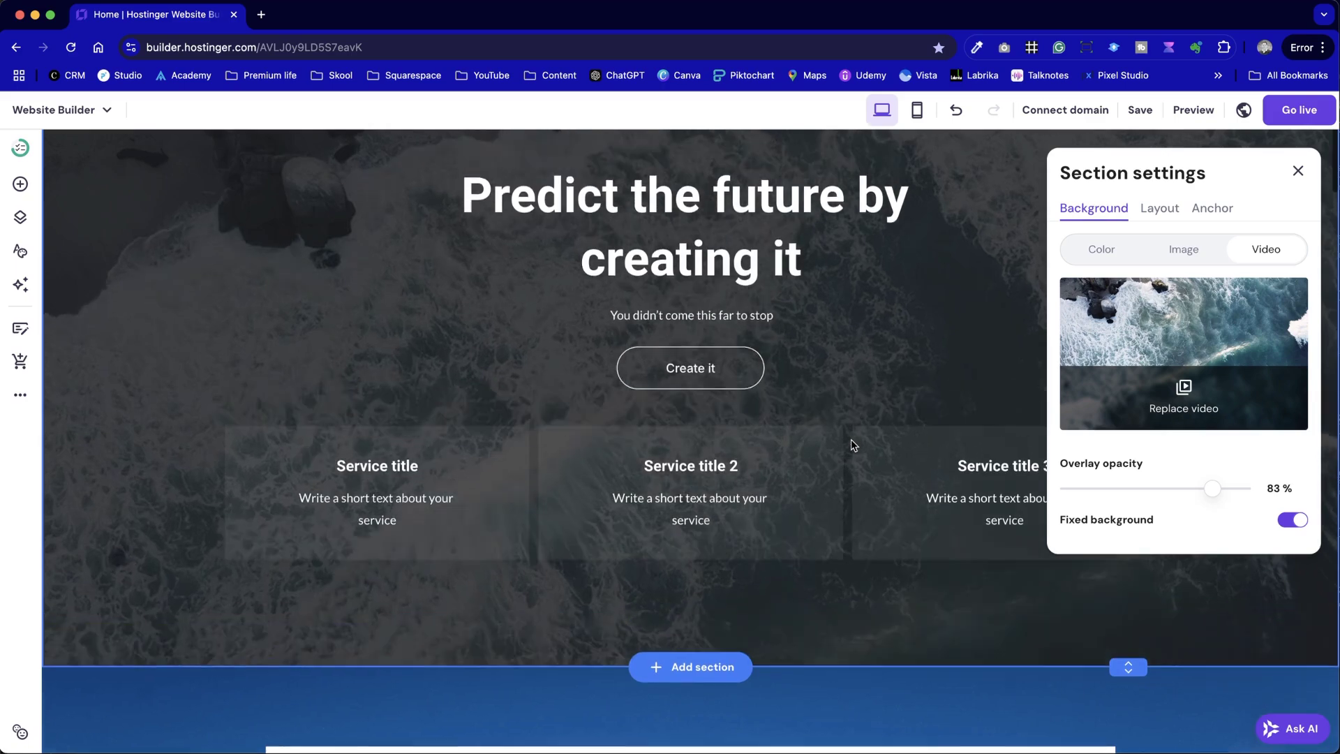
scroll(851, 438, up, 2)
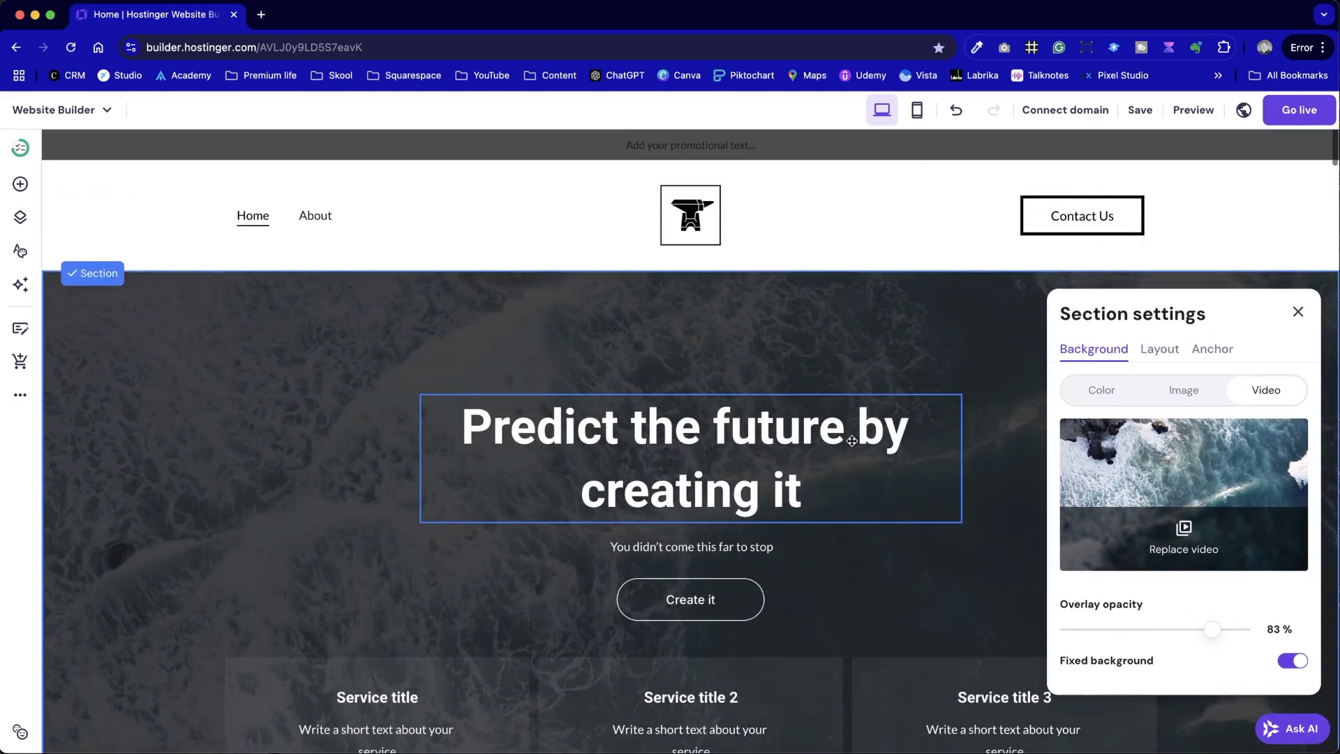
scroll(852, 441, down, 3)
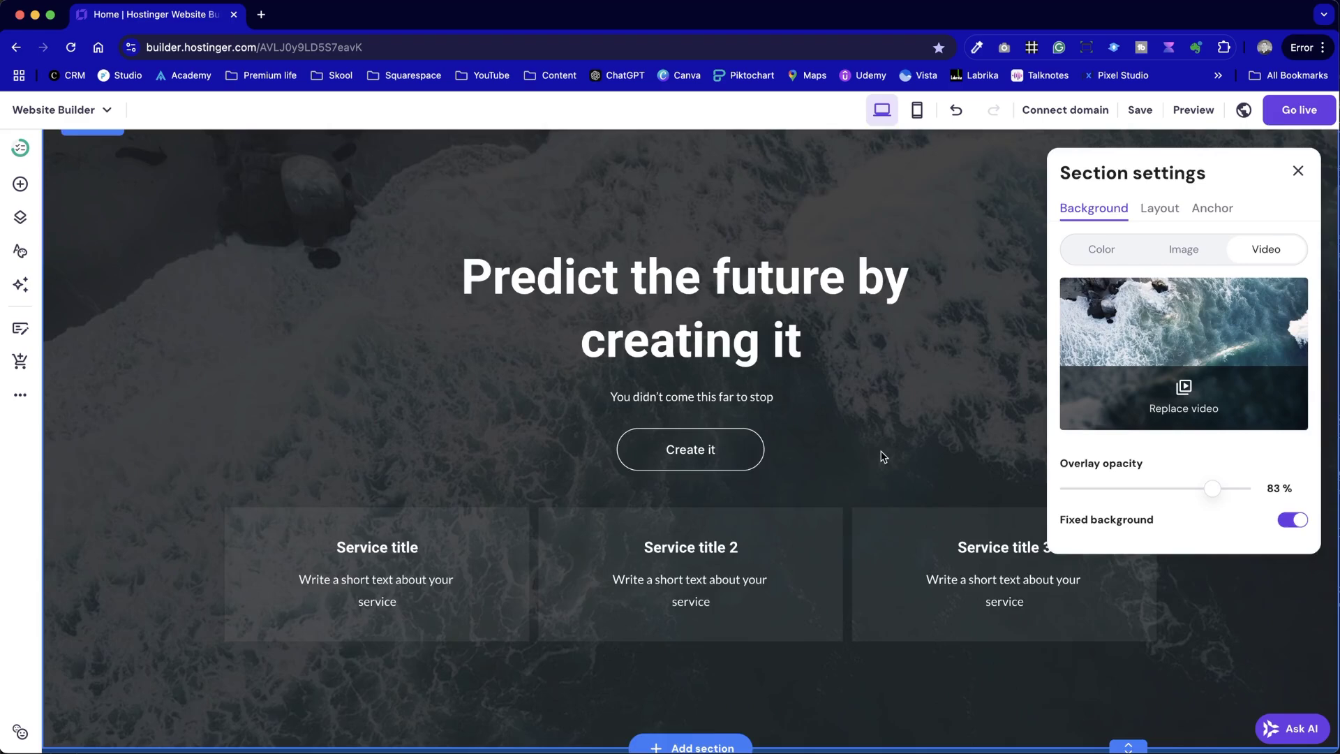
scroll(880, 458, up, 3)
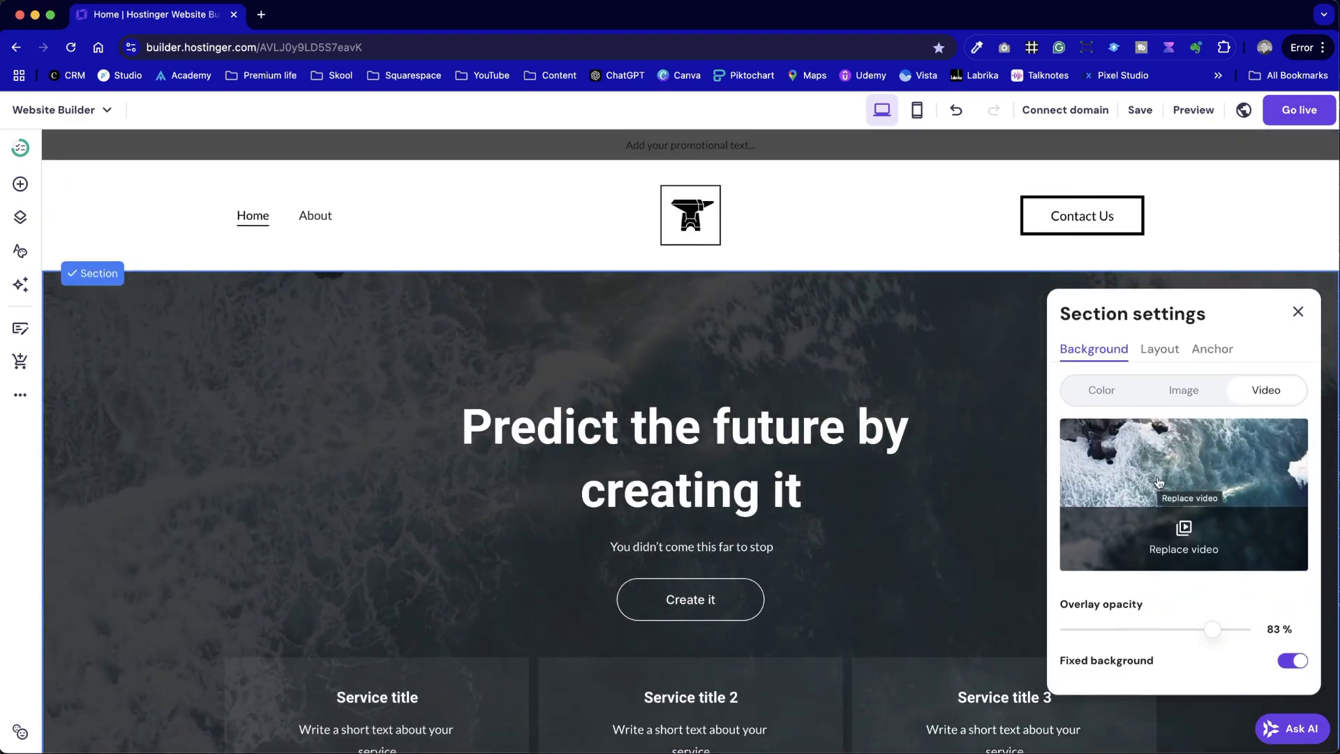
Open the stock video library and scroll down to preview the foggy forest clip
click(1183, 490)
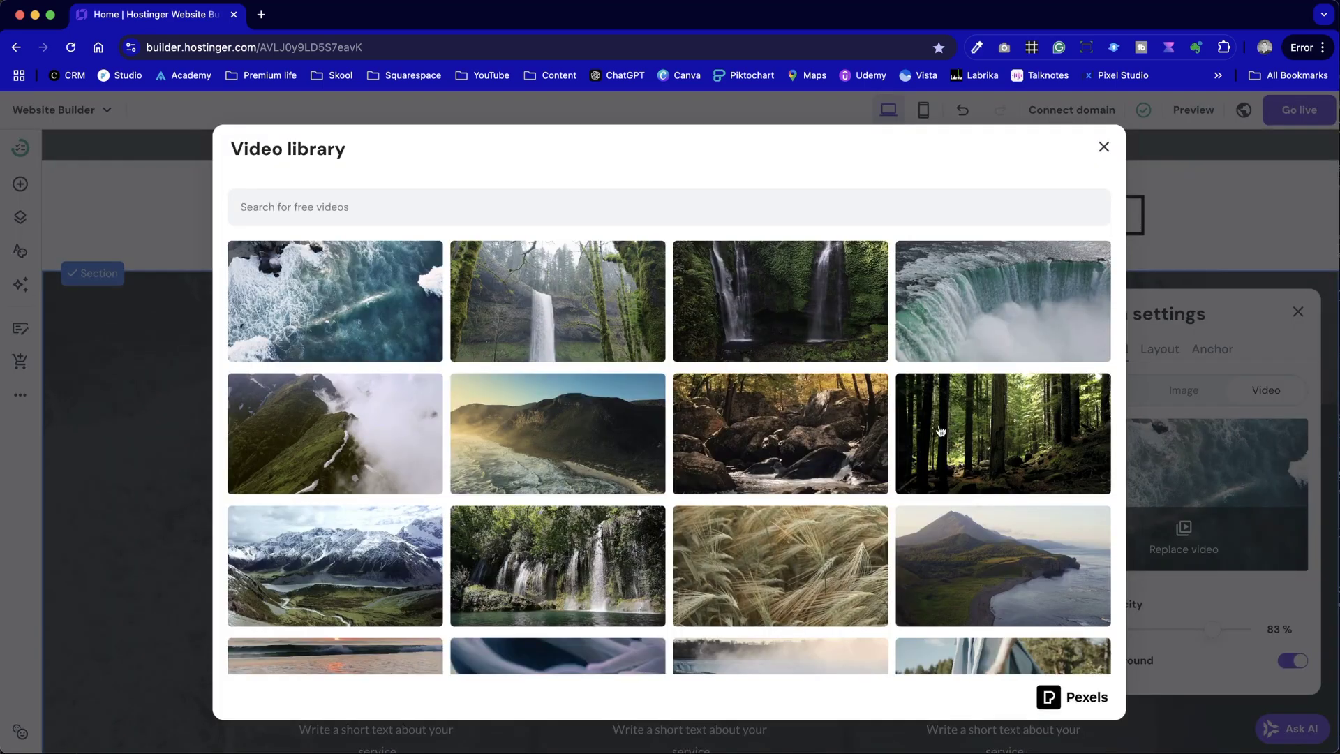
scroll(861, 522, down, 4)
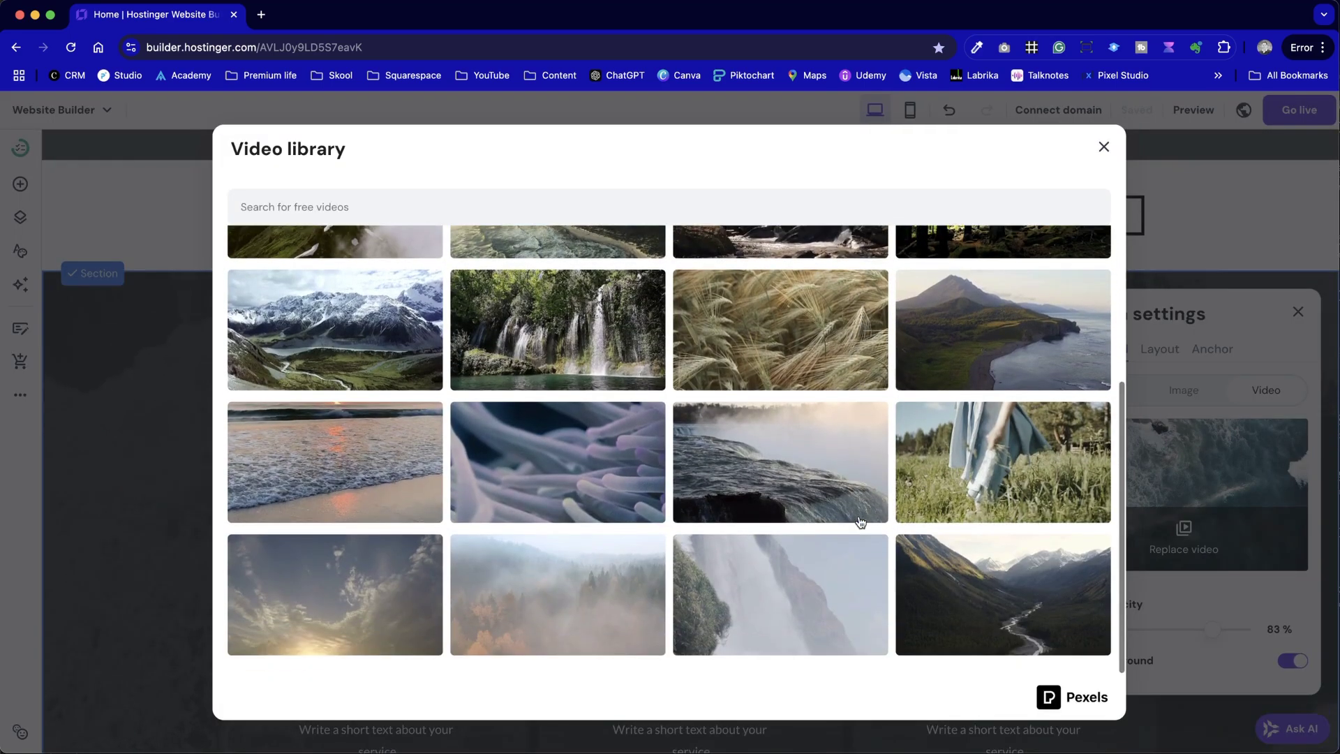
scroll(860, 522, down, 5)
scroll(861, 522, down, 5)
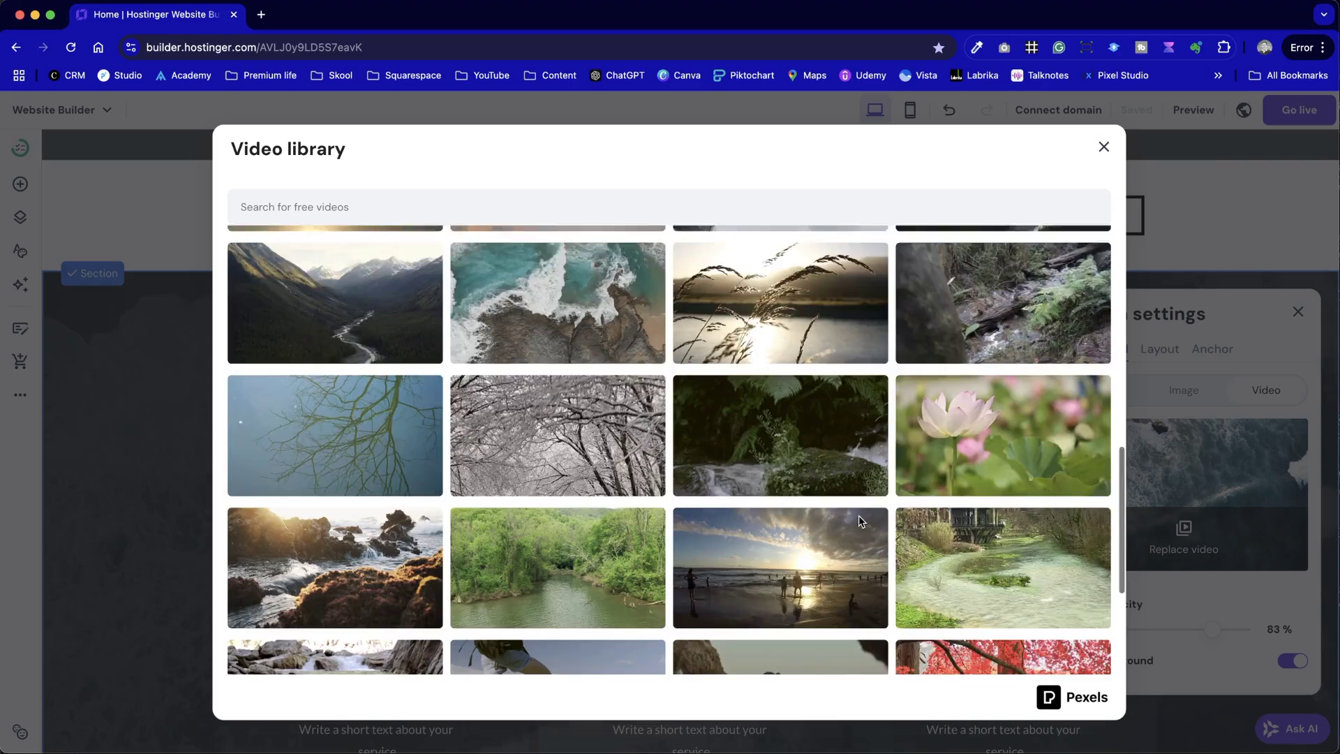
scroll(861, 522, down, 6)
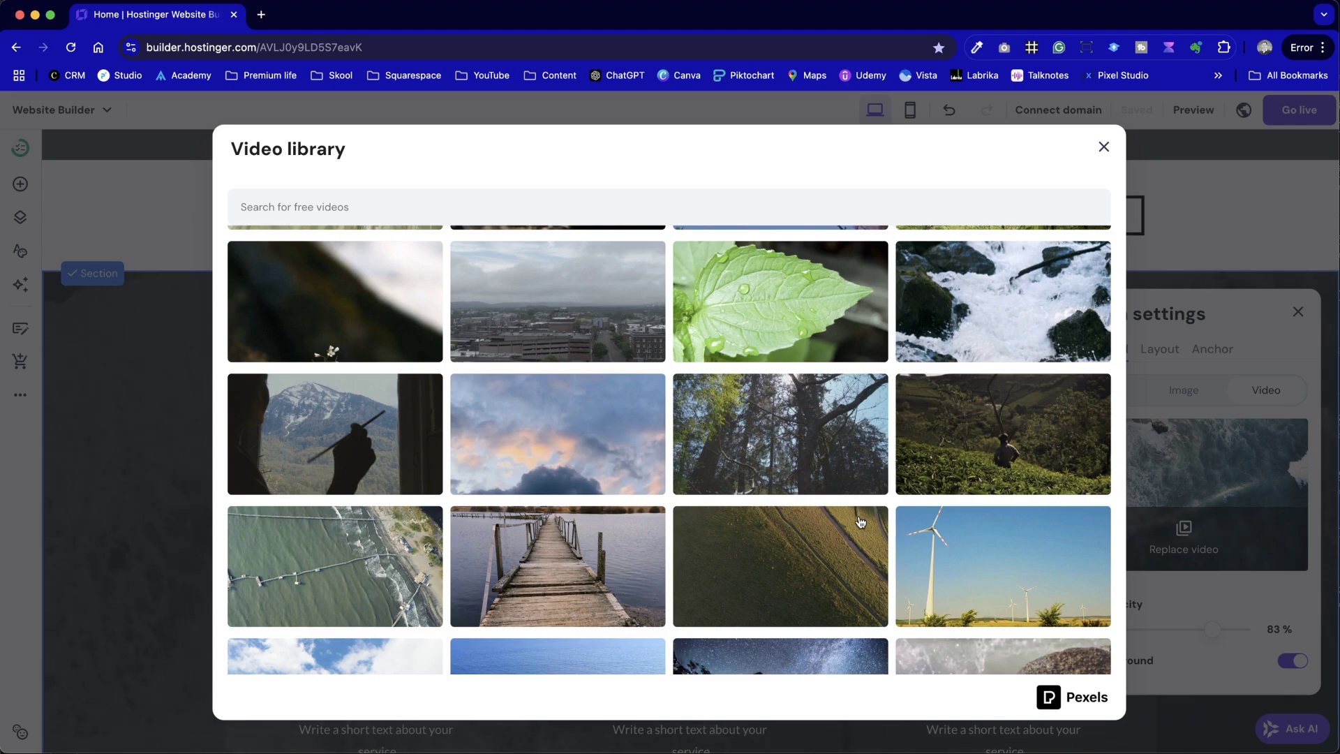
scroll(861, 522, down, 4)
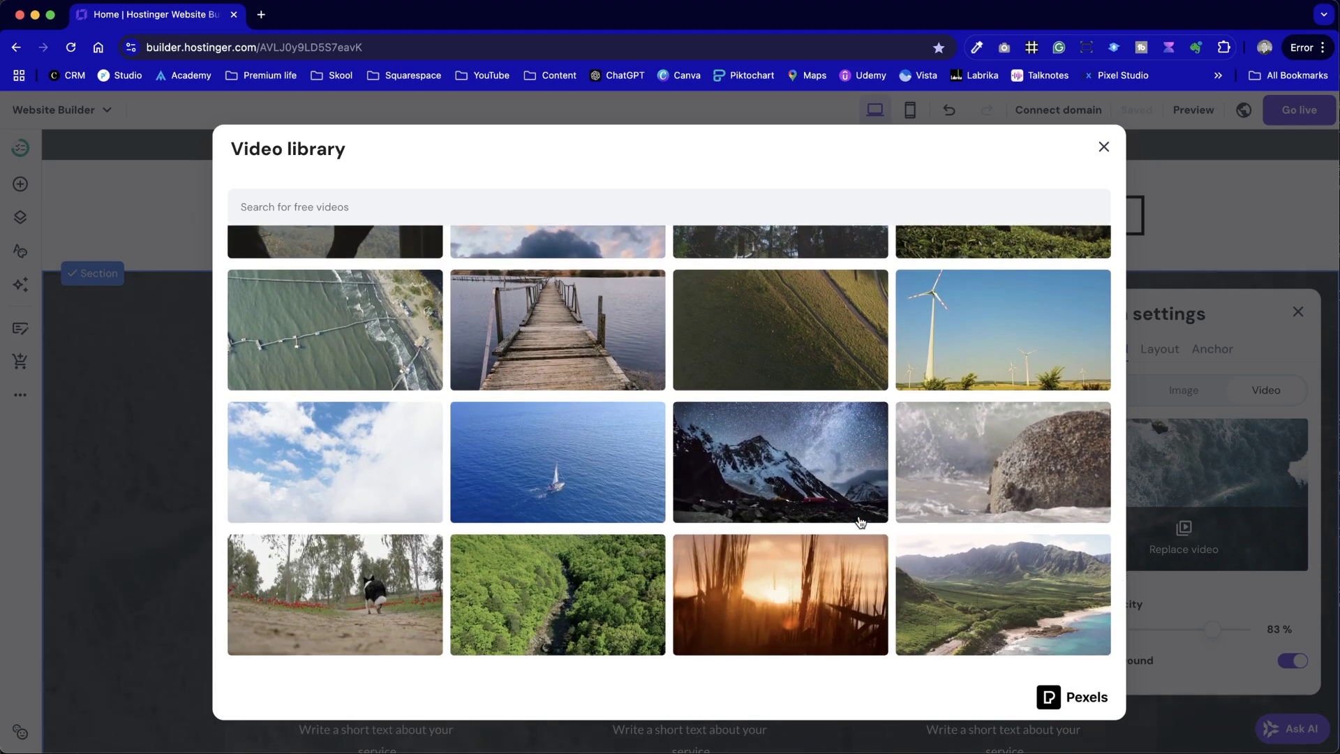
scroll(861, 523, down, 6)
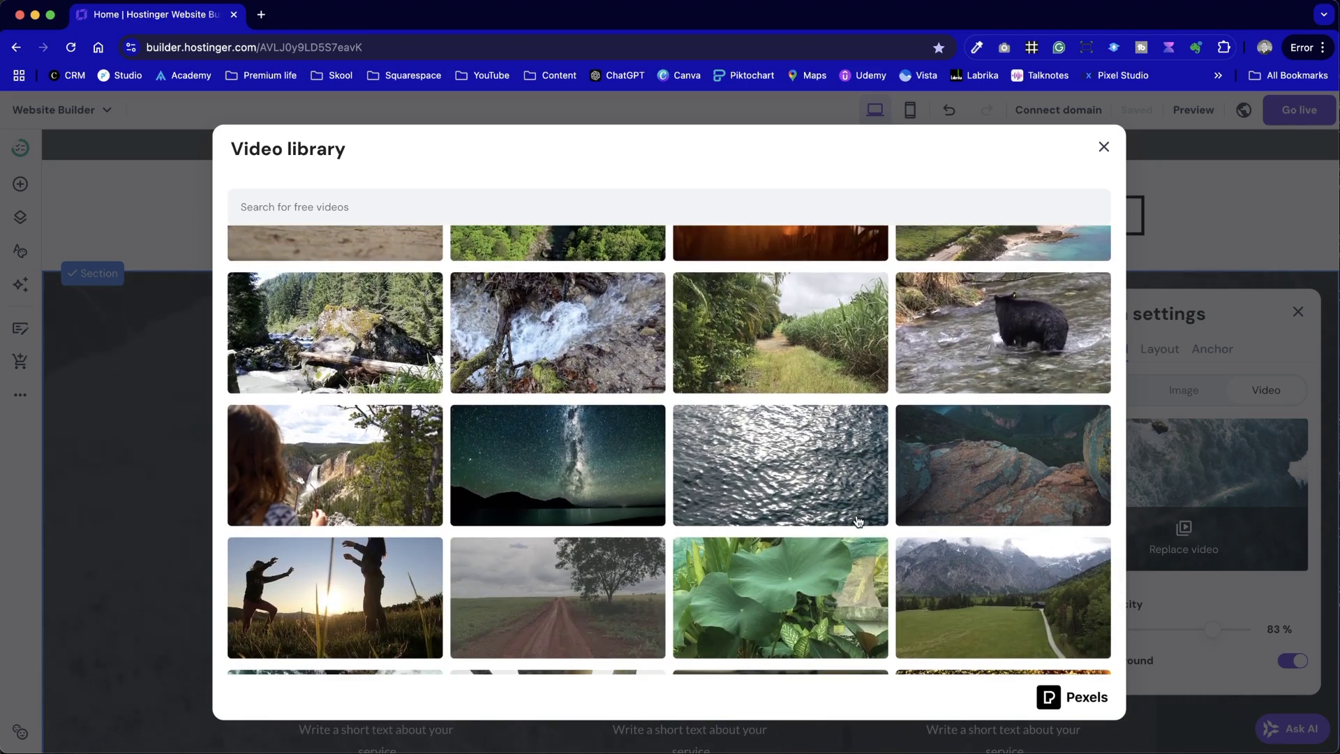
scroll(859, 523, down, 4)
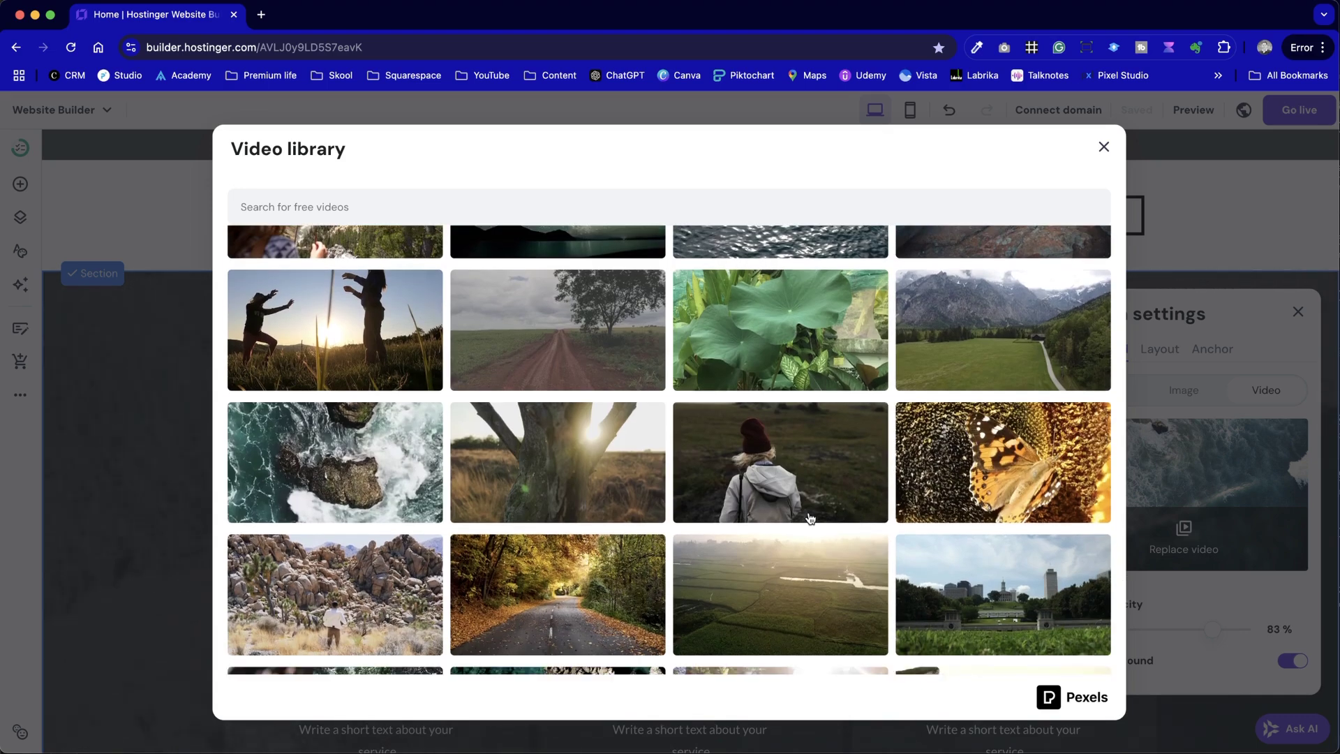
scroll(809, 518, down, 5)
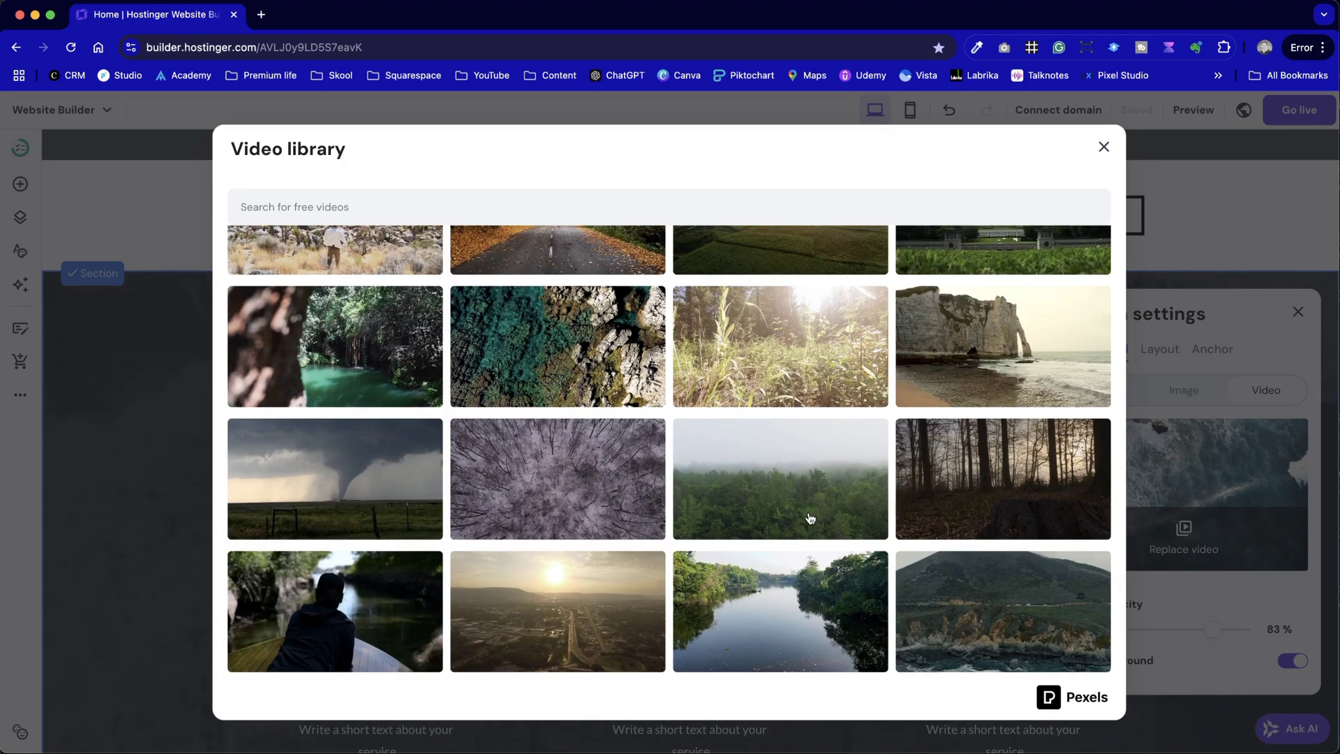
scroll(809, 518, down, 3)
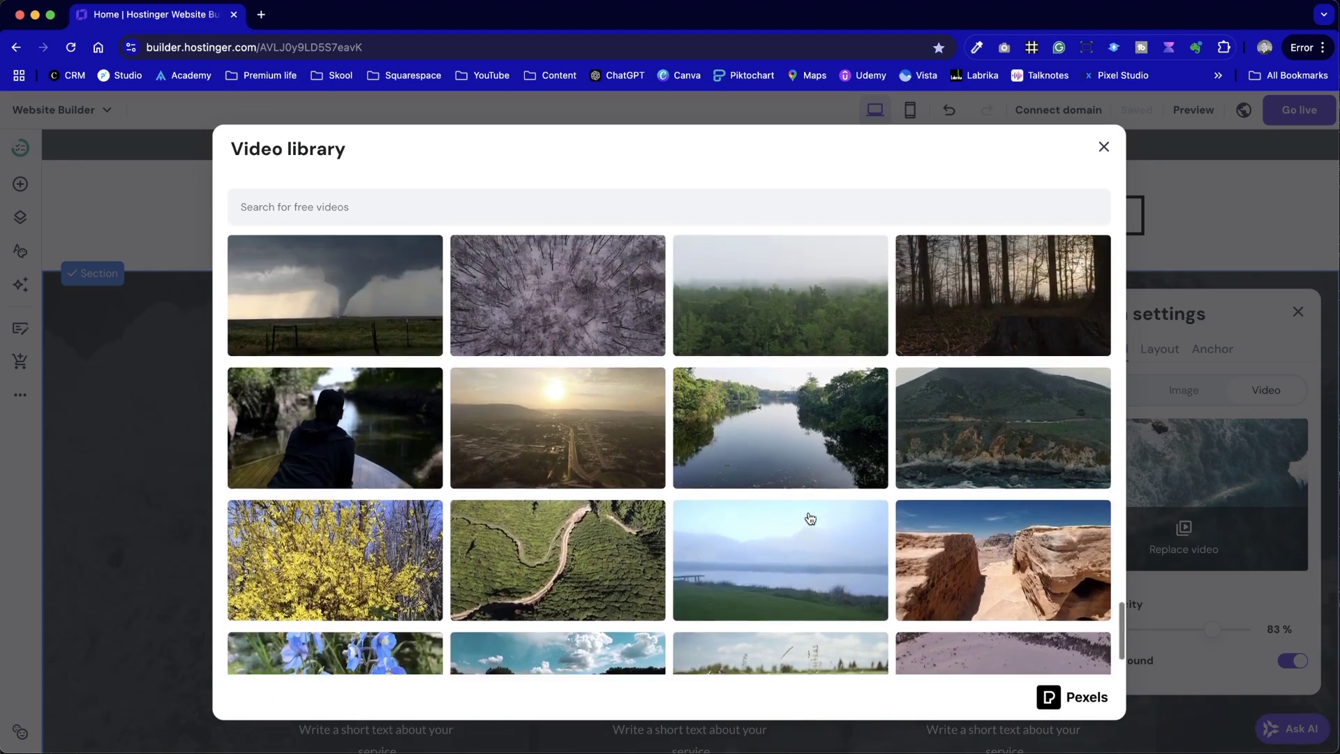
scroll(810, 518, up, 2)
click(793, 301)
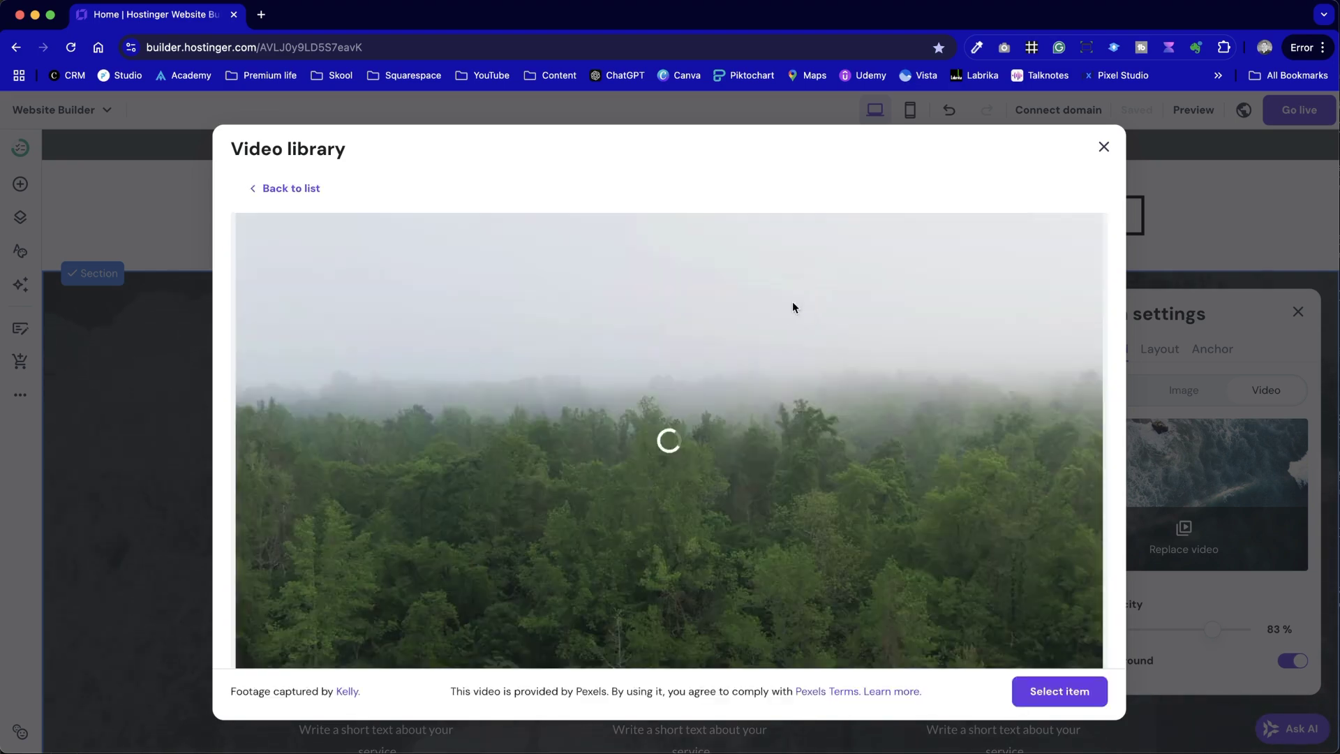
Select the foggy forest clip as background, close Section settings and scroll back to the header
click(1055, 689)
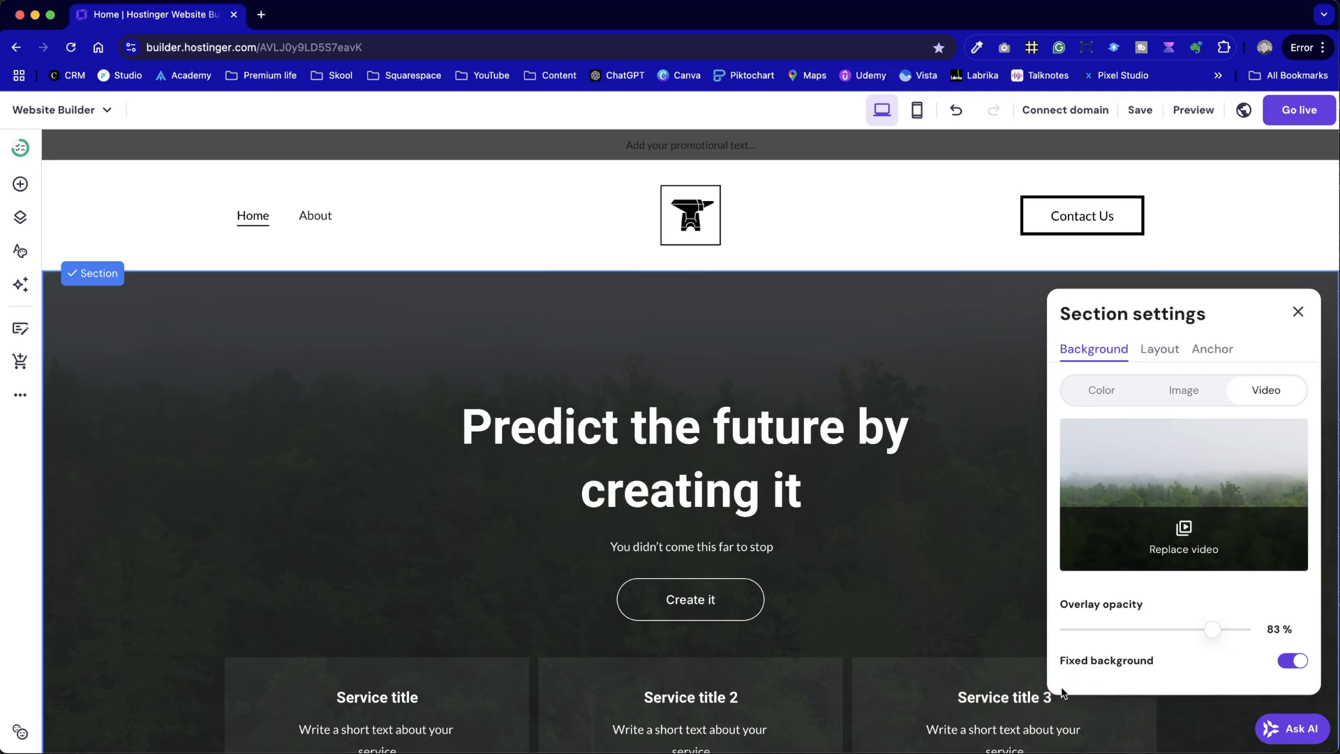
scroll(997, 638, down, 3)
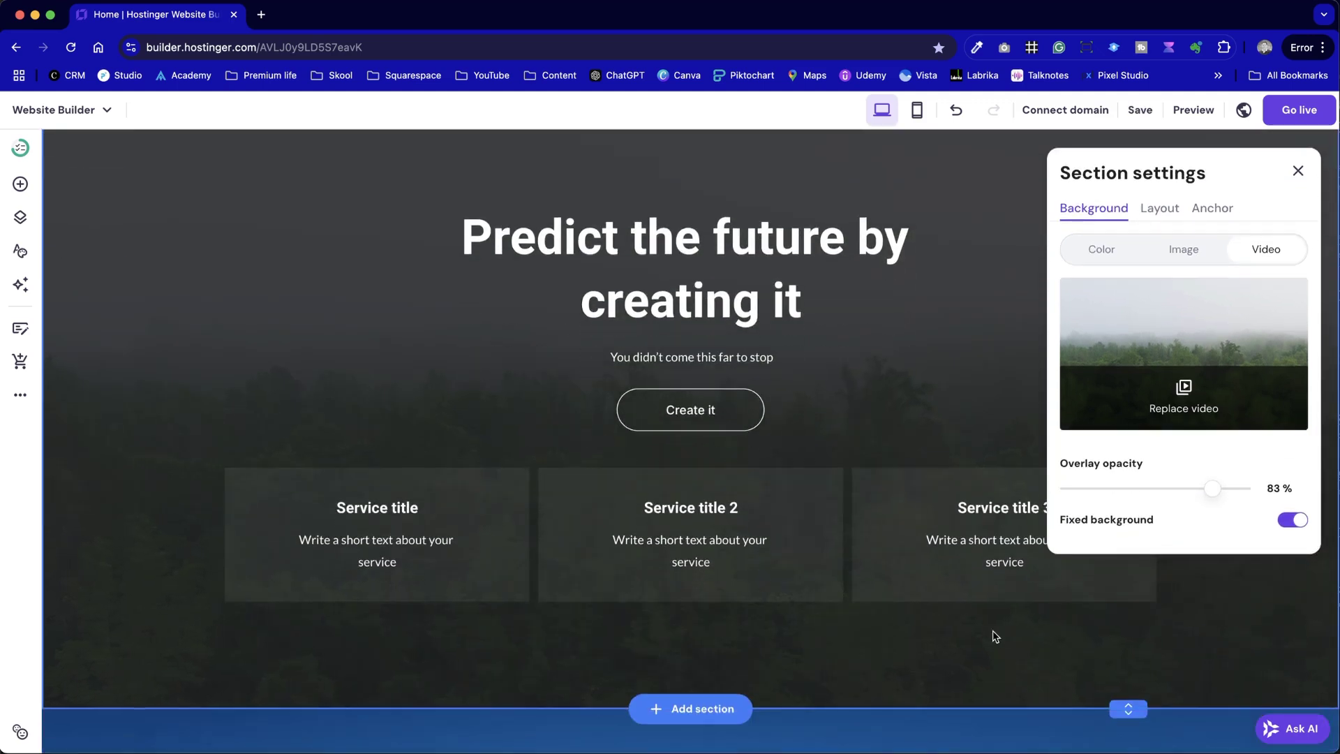
click(882, 388)
scroll(884, 390, up, 3)
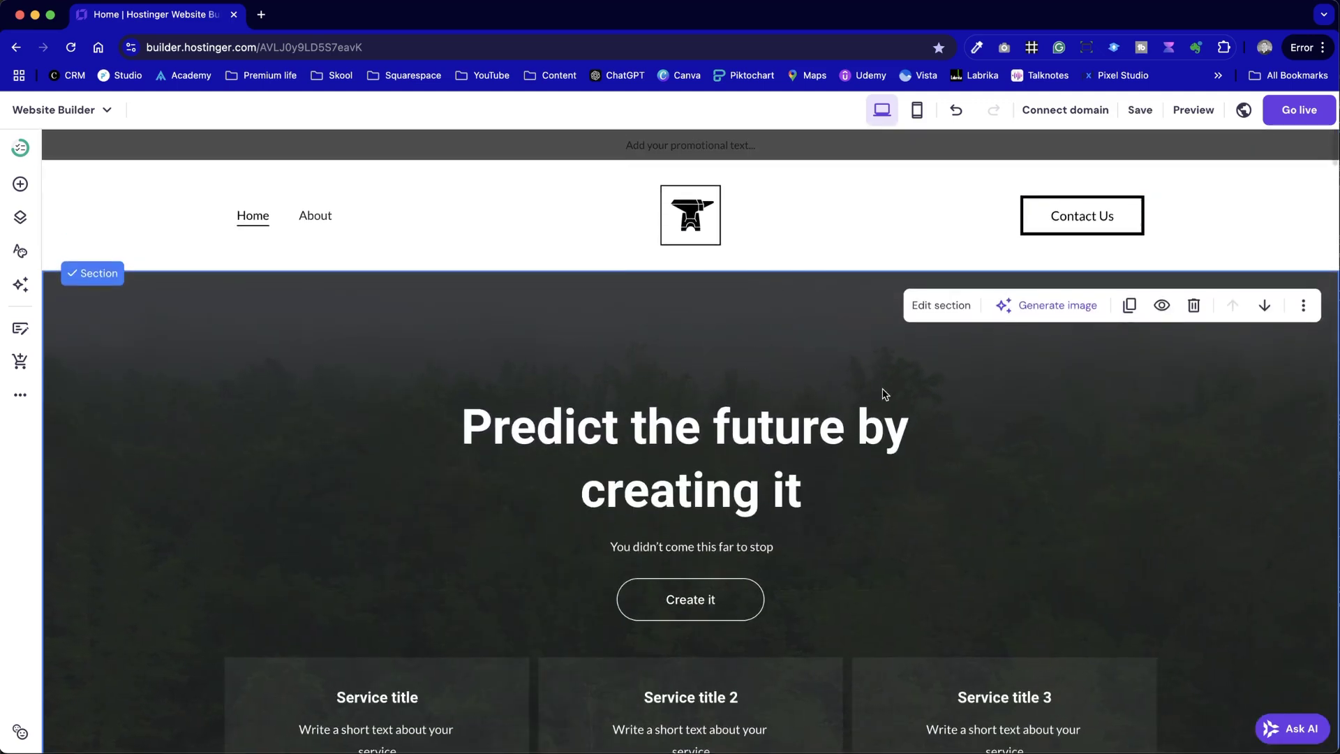